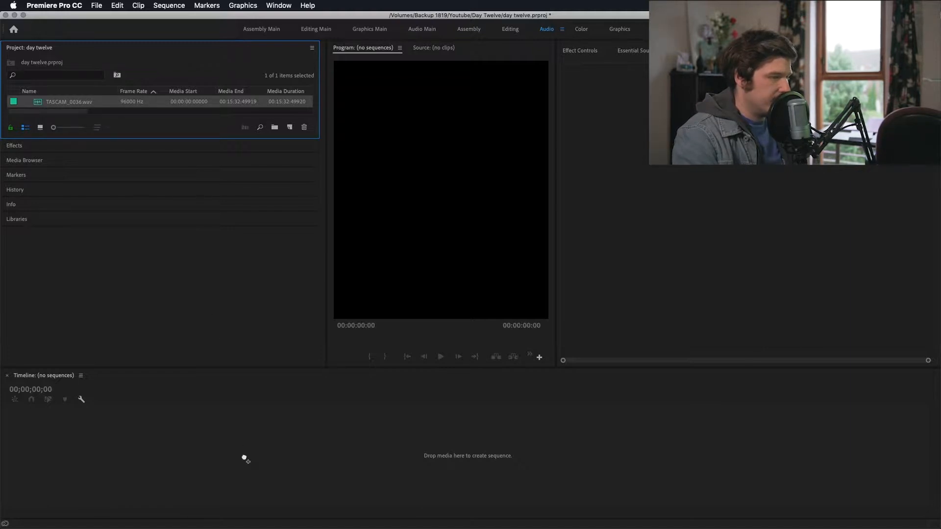
Step: Create a sequence from TASCAM_0036.wav by placing it in the empty timeline
{"action": "left_click_drag", "start_coordinate": [244, 458], "coordinate": [245, 458]}
{"action": "left_click", "coordinate": [156, 401]}
{"action": "key", "text": "="}
{"action": "key", "text": "="}
{"action": "key", "text": "="}
{"action": "key", "text": "="}
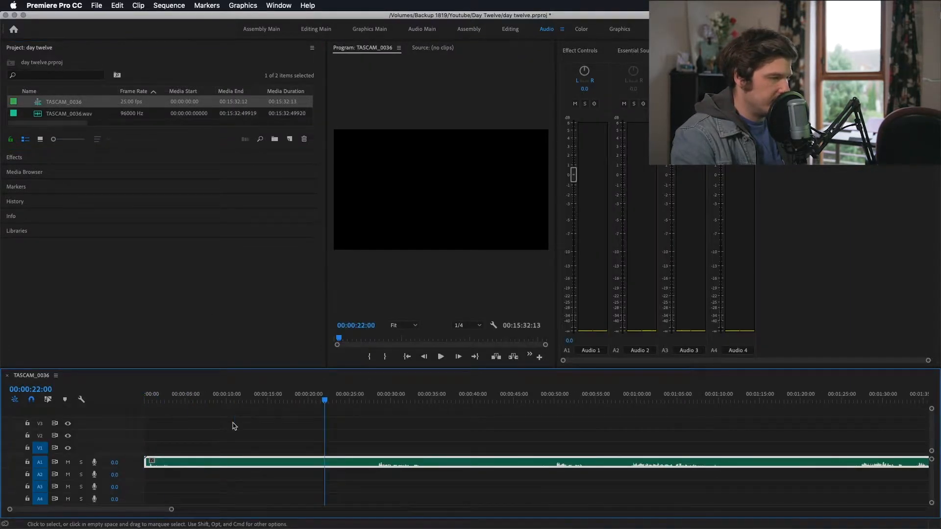
Step: Trim the quiet lead-in off the start of the TASCAM_0036.wav clip and show most of it in the timeline
{"action": "left_click_drag", "start_coordinate": [325, 400], "coordinate": [148, 403]}
{"action": "key", "text": "-"}
{"action": "key", "text": "-"}
{"action": "key", "text": "-"}
{"action": "key", "text": "-"}
Step: Play the clip from about 00:02:00 to check its level on the Audio 1 meter
{"action": "left_click", "coordinate": [270, 401]}
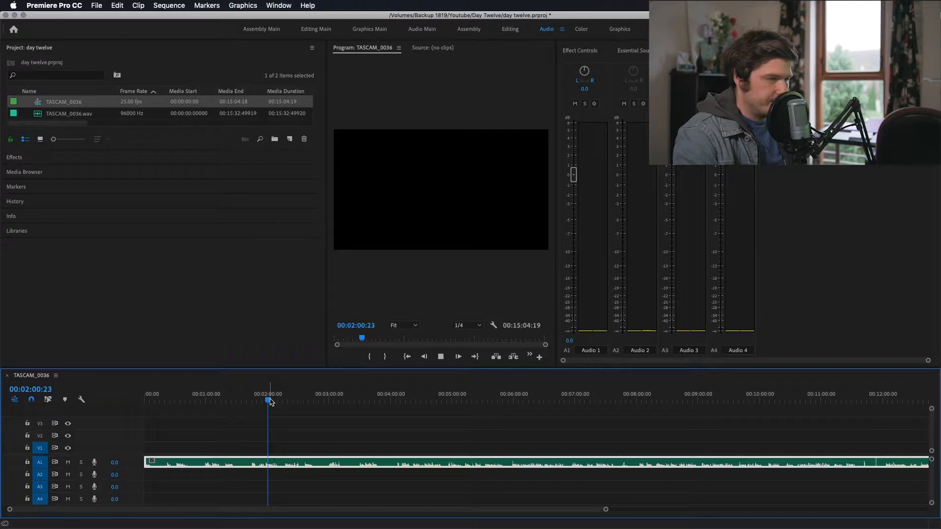
{"action": "key", "text": "space"}
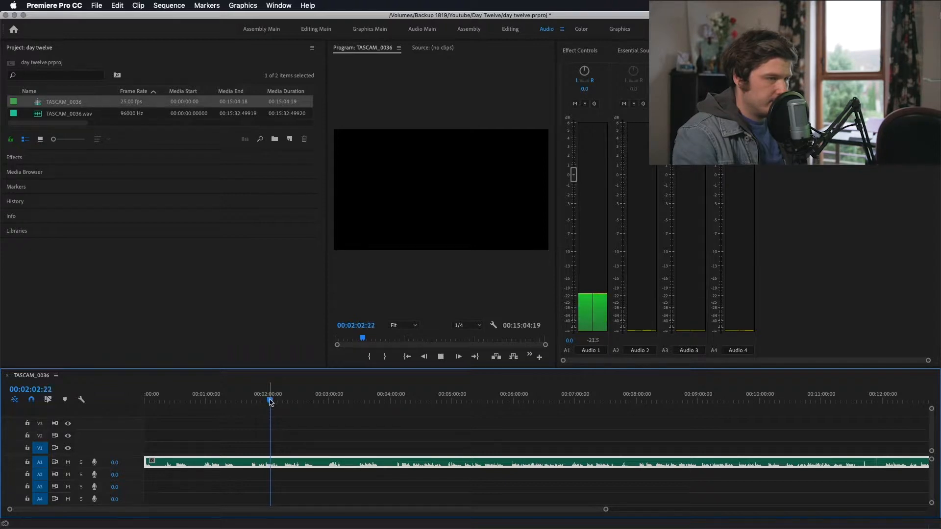
{"action": "key", "text": "space"}
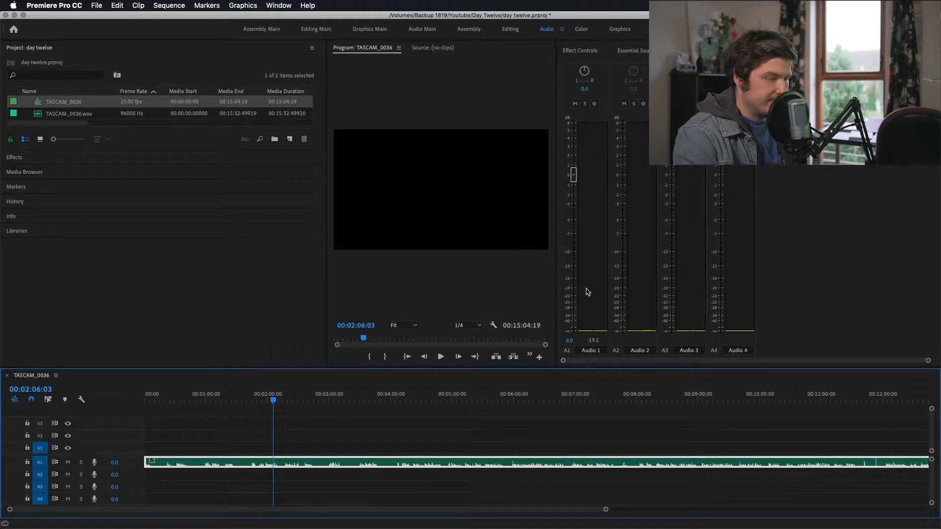
Step: Adjust the clip's audio gain by 10 dB and play it back from about 00:01:55
{"action": "type", "text": "g"}
{"action": "type", "text": "10"}
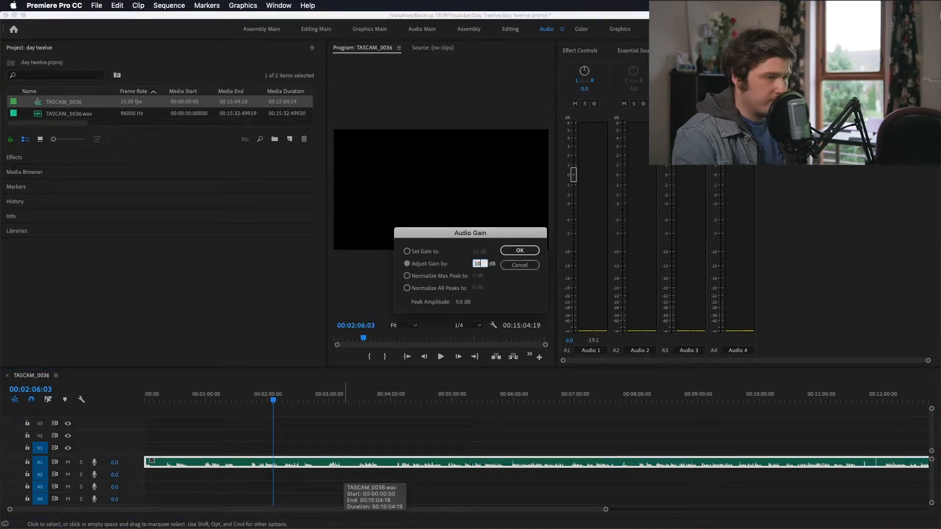
{"action": "key", "text": "Return"}
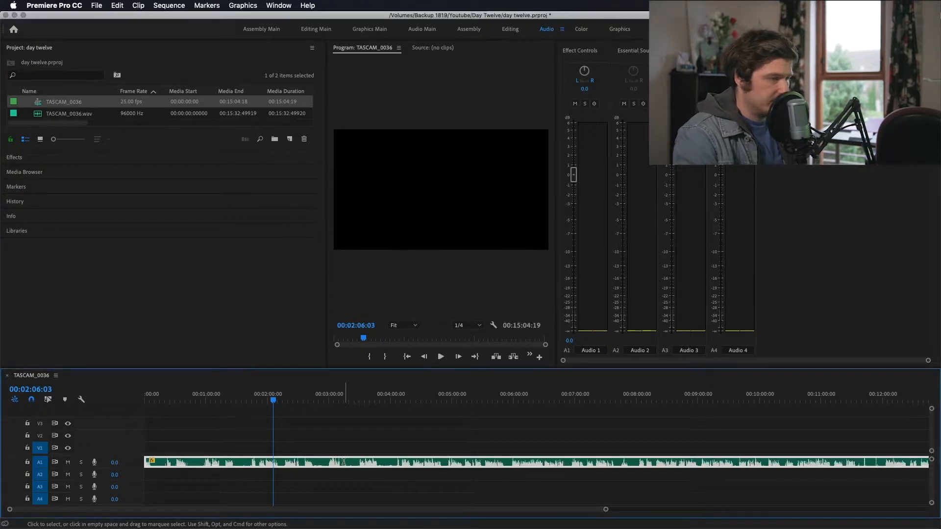
{"action": "left_click", "coordinate": [264, 401]}
{"action": "key", "text": "space"}
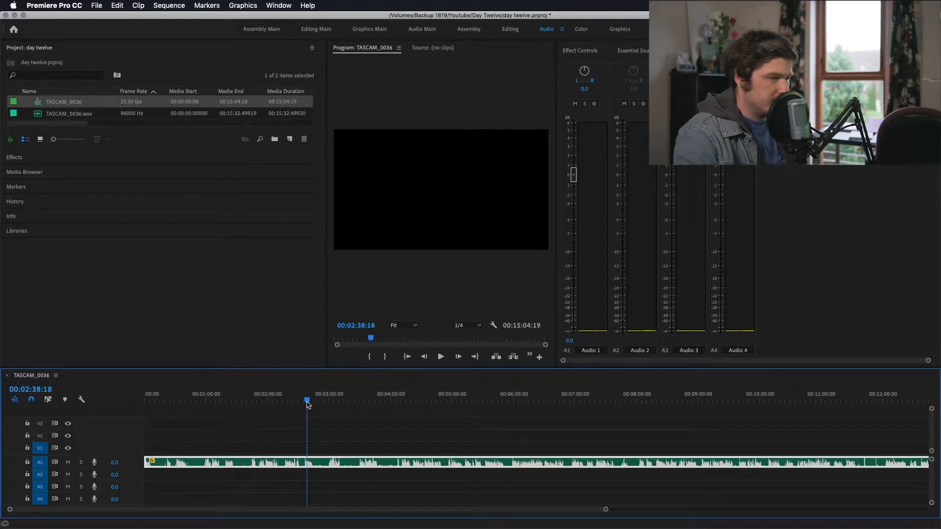
{"action": "left_click_drag", "start_coordinate": [308, 404], "coordinate": [306, 404]}
Step: Apply the DeNoise effect from My Favs to the audio clip and show the clip's effect settings
{"action": "left_click", "coordinate": [67, 158]}
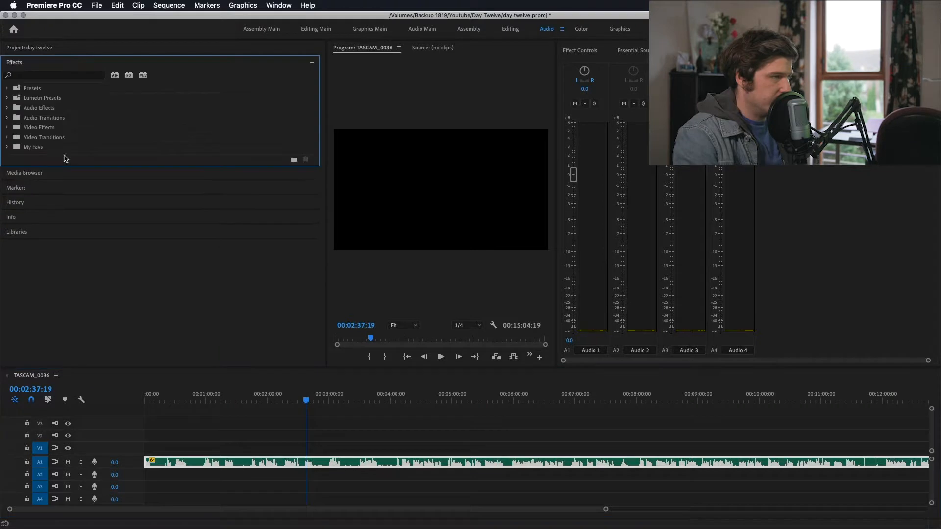
{"action": "left_click", "coordinate": [7, 147]}
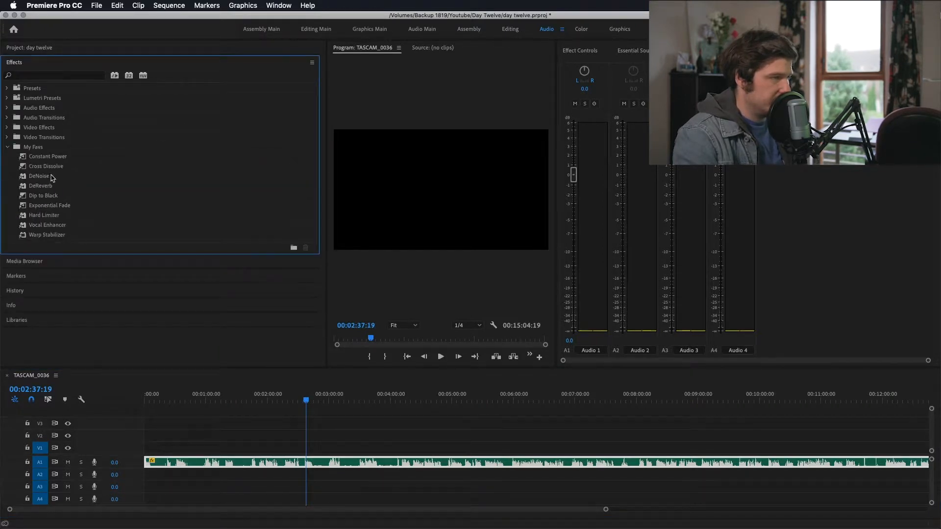
{"action": "left_click_drag", "start_coordinate": [45, 176], "coordinate": [292, 461]}
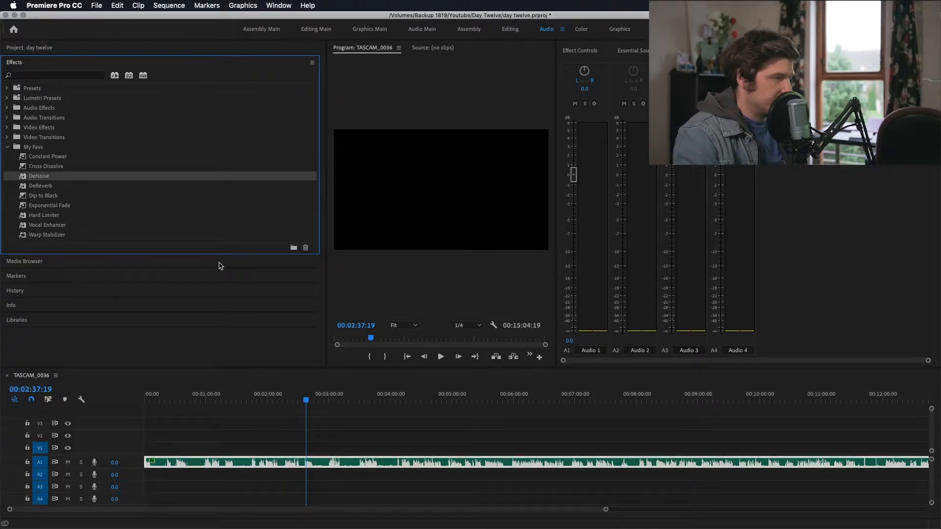
{"action": "left_click", "coordinate": [580, 51]}
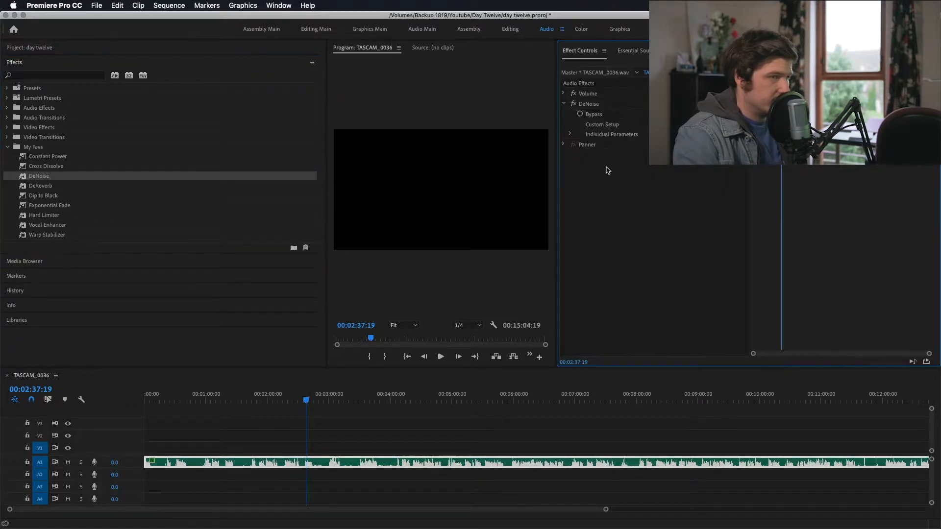
Step: Set the DeNoise amount to 10% in its custom setup while playing the clip
{"action": "left_click", "coordinate": [679, 125]}
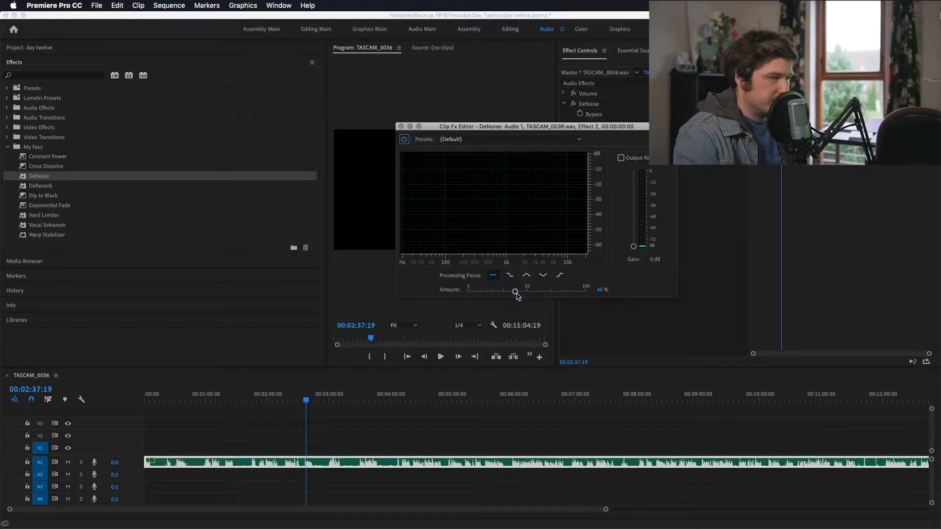
{"action": "left_click_drag", "start_coordinate": [505, 297], "coordinate": [481, 295]}
{"action": "left_click_drag", "start_coordinate": [296, 403], "coordinate": [288, 404]}
{"action": "key", "text": "space"}
{"action": "left_click_drag", "start_coordinate": [483, 293], "coordinate": [480, 293]}
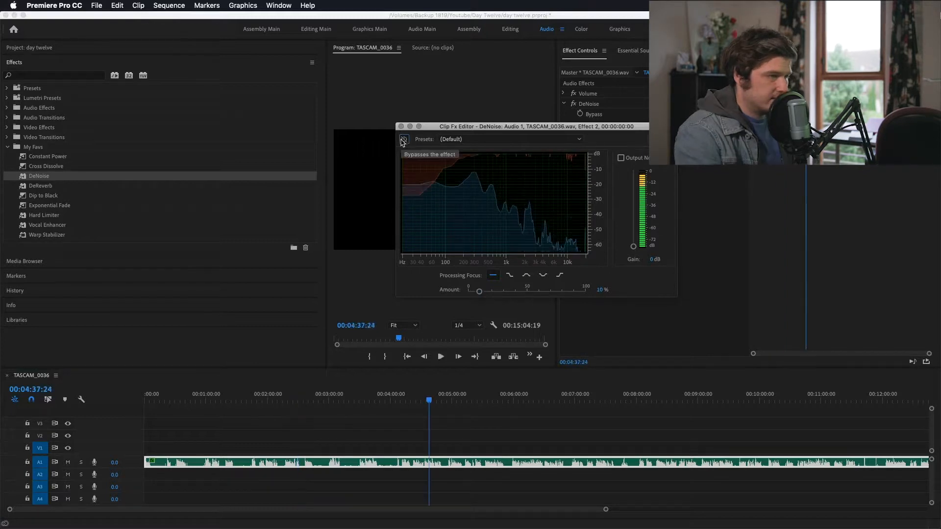
Step: Compare the playback with DeNoise on and bypassed, and close its effect editor
{"action": "key", "text": "space"}
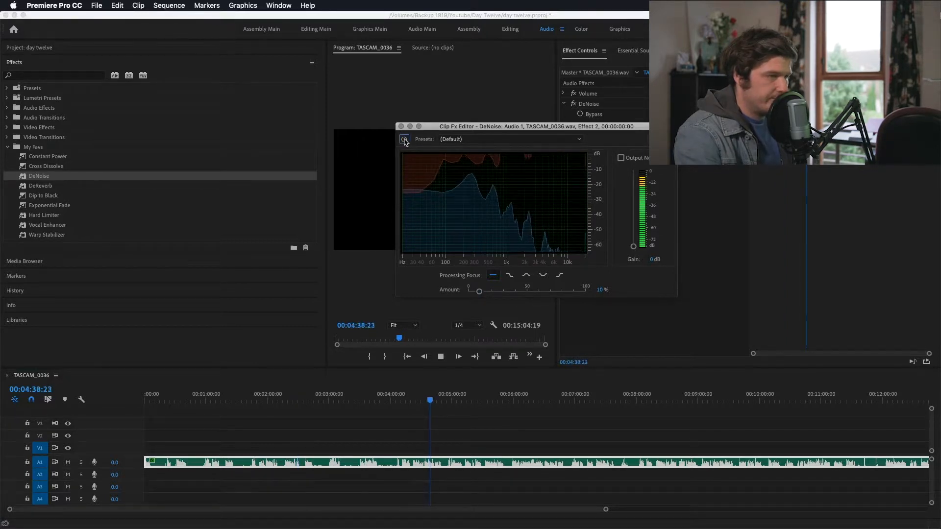
{"action": "key", "text": "space"}
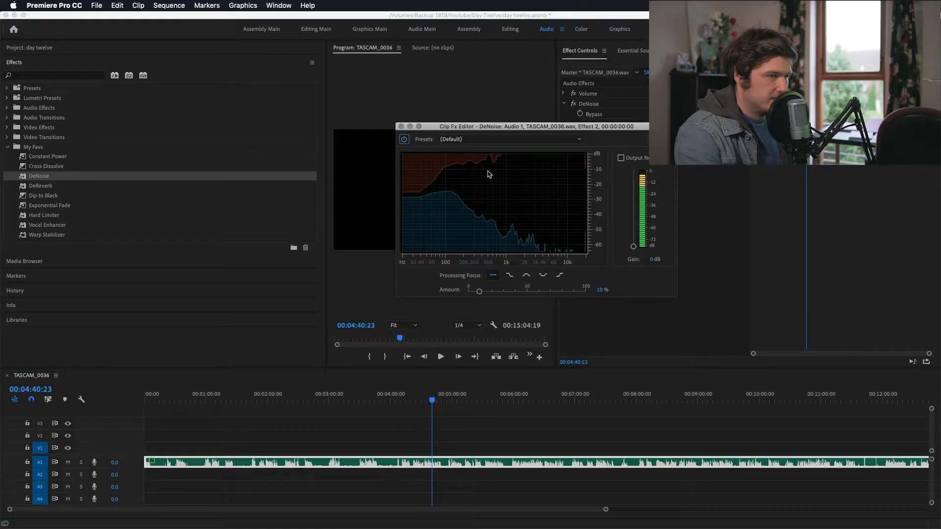
{"action": "left_click", "coordinate": [407, 141]}
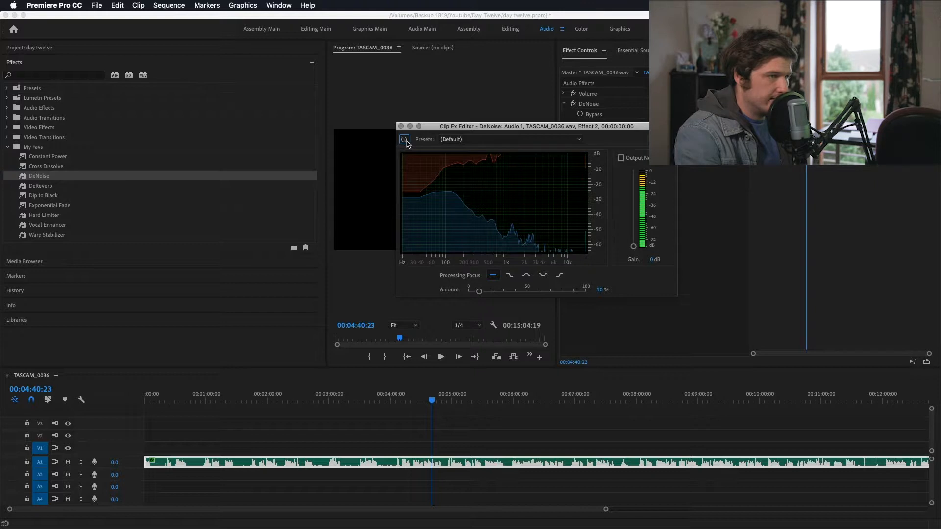
{"action": "left_click", "coordinate": [402, 127]}
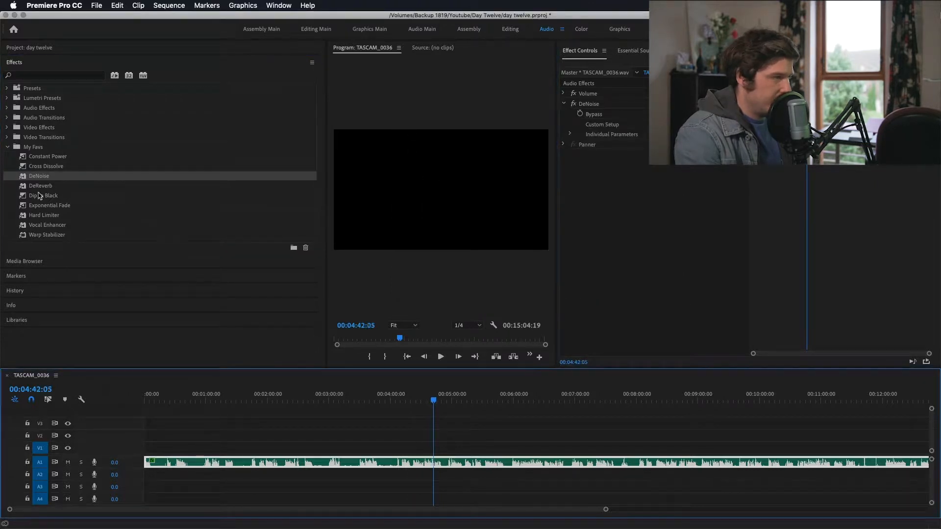
Step: Apply the DeReverb effect to the clip, set its amount to 12% and play back the result
{"action": "double_click", "coordinate": [30, 186]}
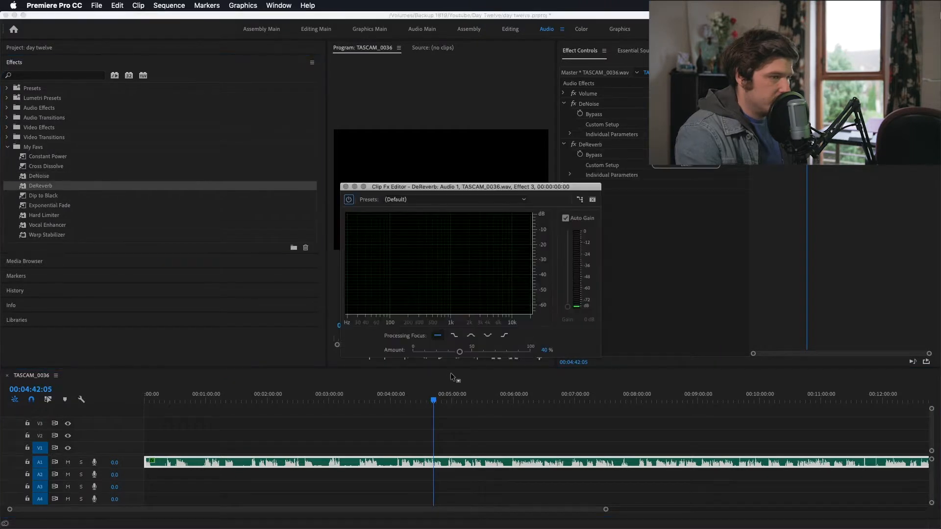
{"action": "left_click_drag", "start_coordinate": [460, 353], "coordinate": [426, 357]}
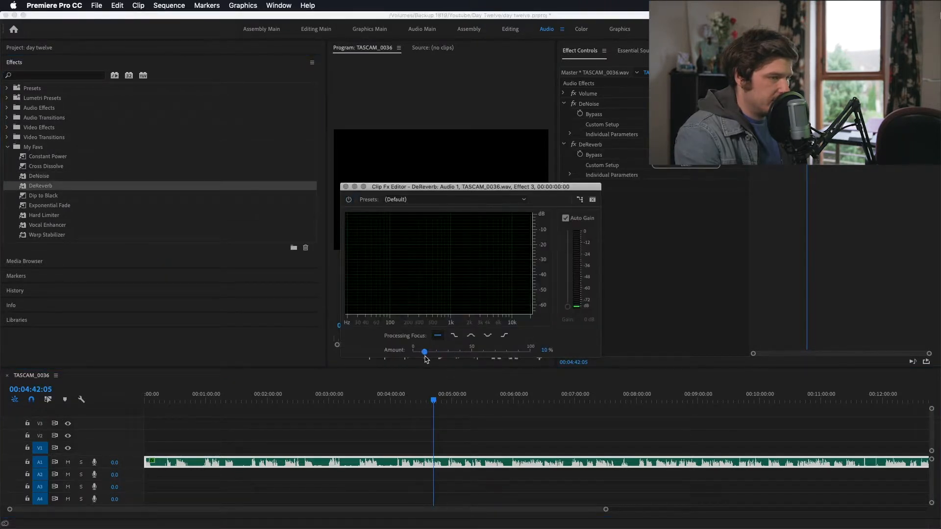
{"action": "left_click", "coordinate": [417, 401]}
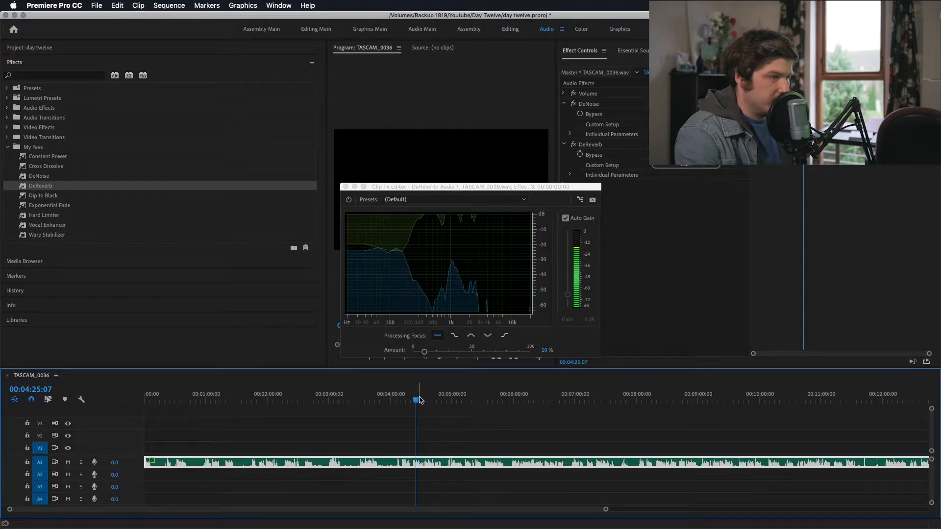
{"action": "key", "text": "space"}
{"action": "mouse_move", "coordinate": [425, 353]}
{"action": "left_mouse_down"}
{"action": "mouse_move", "coordinate": [449, 352]}
{"action": "mouse_move", "coordinate": [428, 353]}
{"action": "left_mouse_up"}
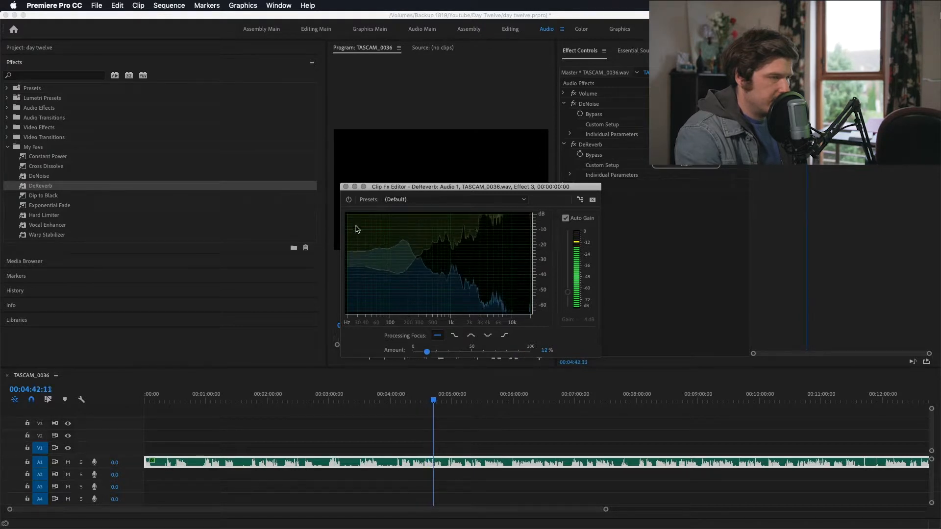
{"action": "left_click", "coordinate": [424, 402]}
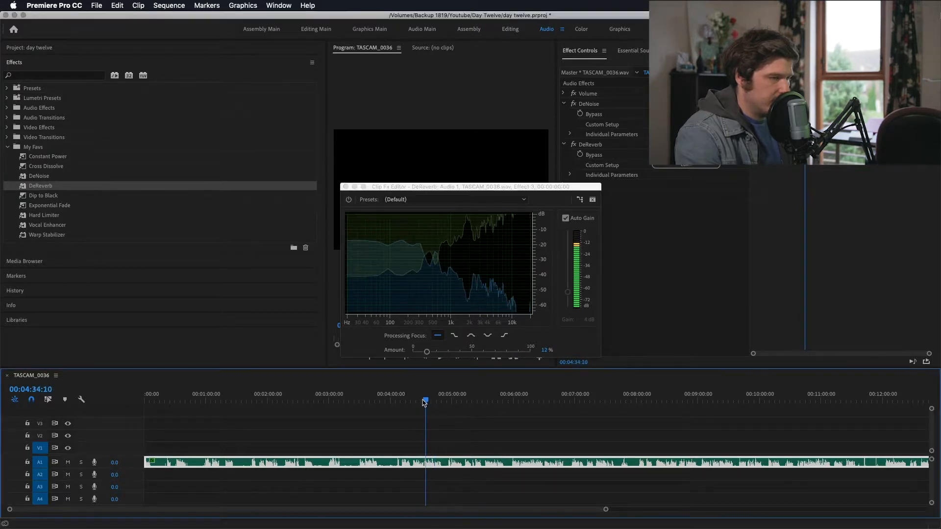
Step: Apply the Vocal Enhancer effect to the clip and play it from about 00:04:36
{"action": "left_click", "coordinate": [31, 226]}
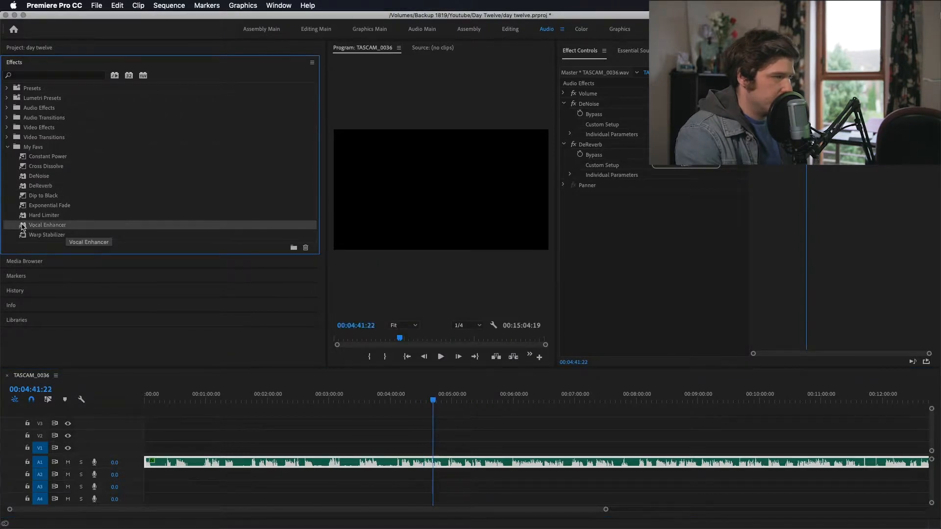
{"action": "left_click_drag", "start_coordinate": [23, 227], "coordinate": [603, 274]}
{"action": "left_click_drag", "start_coordinate": [434, 402], "coordinate": [427, 403]}
{"action": "key", "text": "space"}
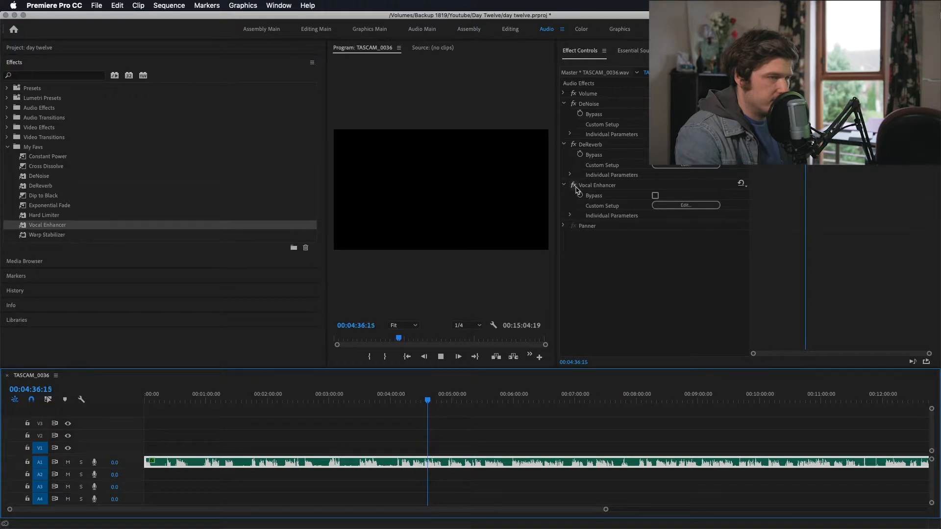
Step: Compare the playback with the Vocal Enhancer switched off and on
{"action": "left_click", "coordinate": [575, 186]}
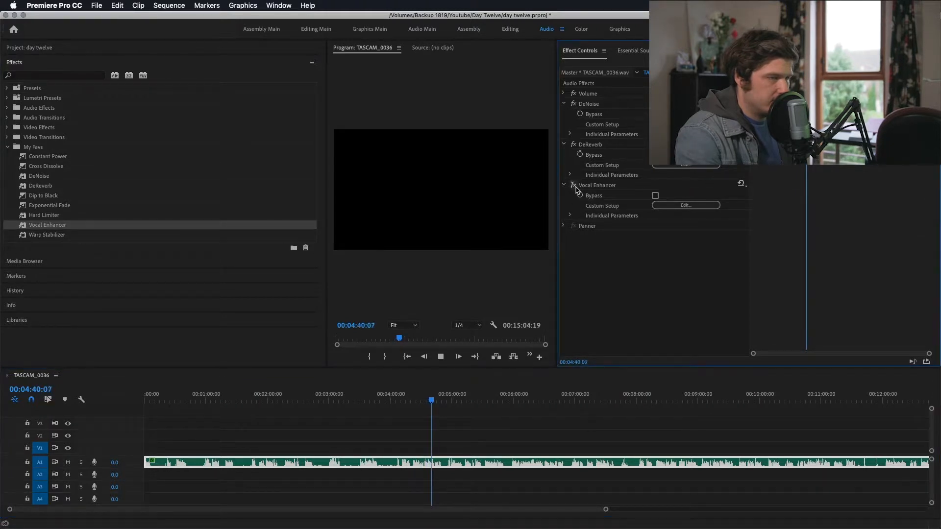
{"action": "left_click_drag", "start_coordinate": [432, 402], "coordinate": [414, 406]}
{"action": "left_click", "coordinate": [574, 185]}
{"action": "key", "text": "space"}
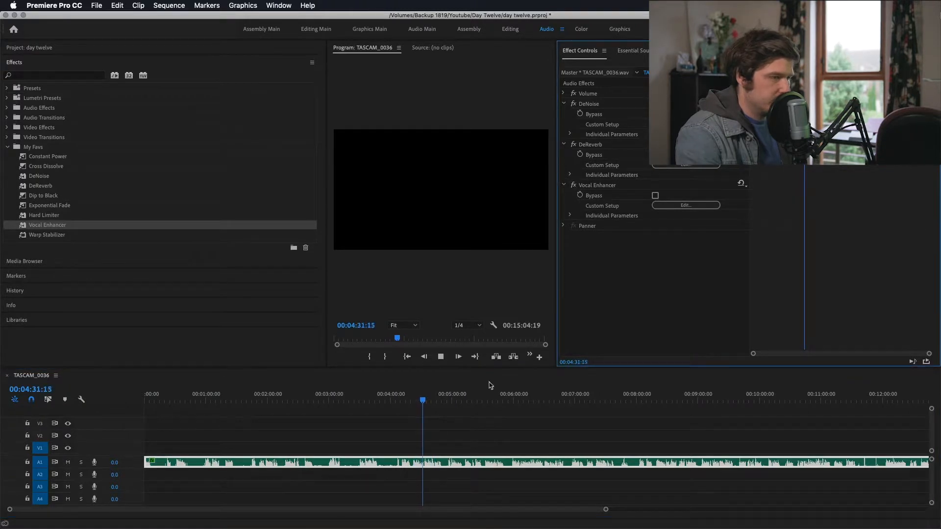
Step: Find Graphic Equalizer (20 Bands) among the audio effects and apply it to the clip
{"action": "left_click", "coordinate": [7, 147]}
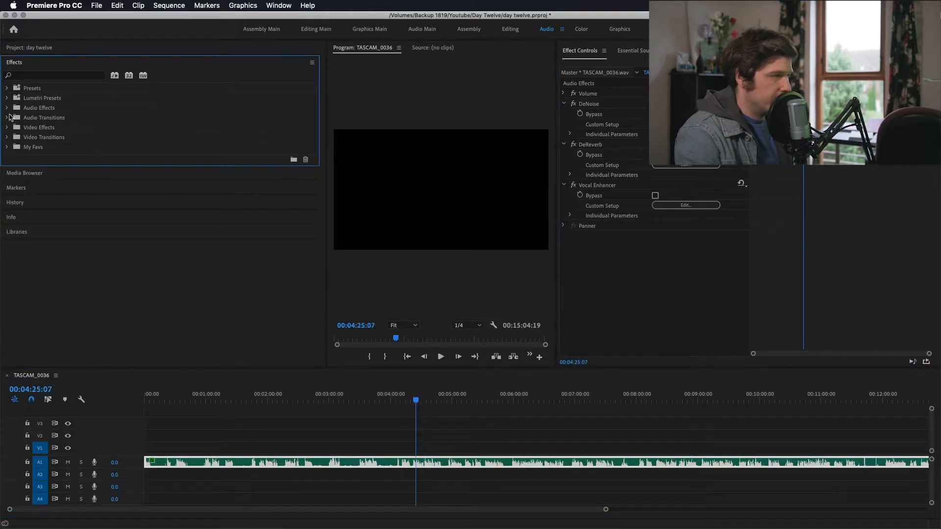
{"action": "left_click", "coordinate": [7, 108]}
{"action": "scroll", "coordinate": [100, 224], "scroll_direction": "down", "scroll_amount": 10}
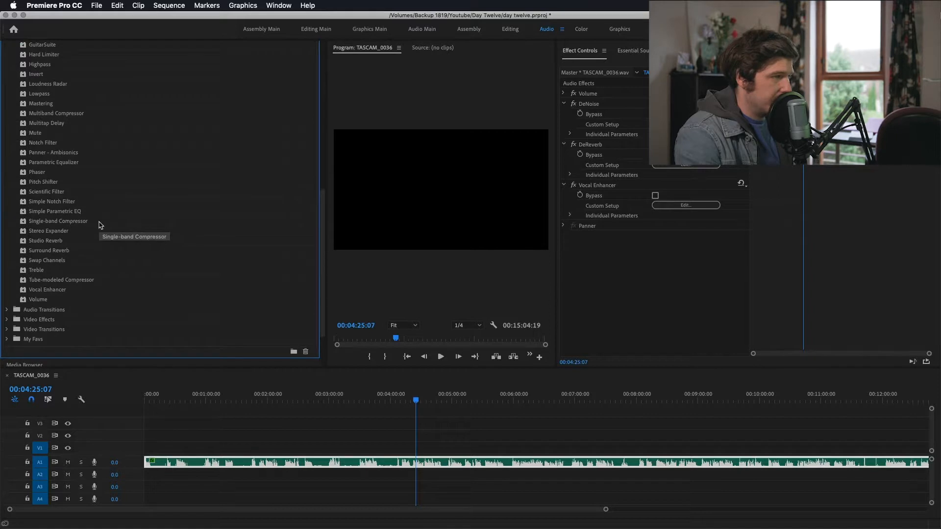
{"action": "scroll", "coordinate": [91, 196], "scroll_direction": "up", "scroll_amount": 5}
{"action": "double_click", "coordinate": [65, 157]}
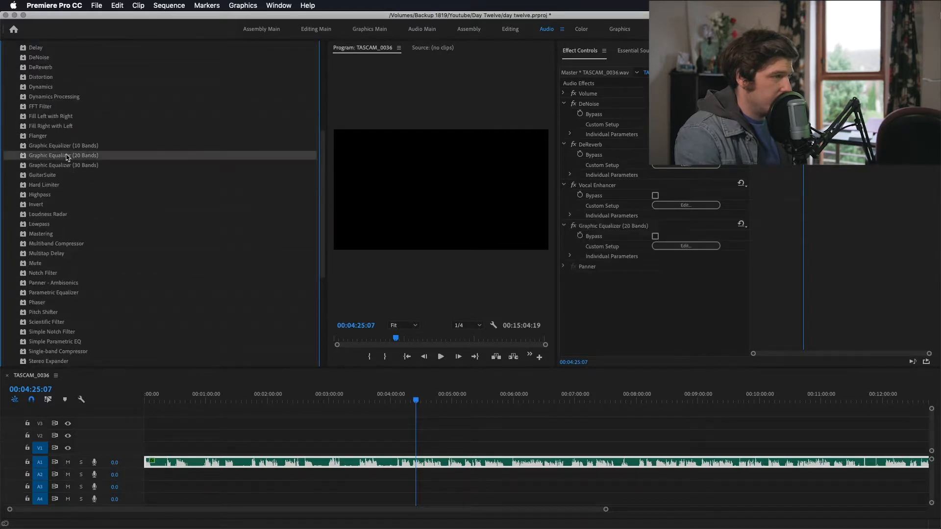
Step: In the Graphic Equalizer, set 4k to 1, 5.6k to 0.4, 8k to -0.4 and 11.3k to 3.4, and slightly lower the 63 Hz band
{"action": "left_click", "coordinate": [414, 400]}
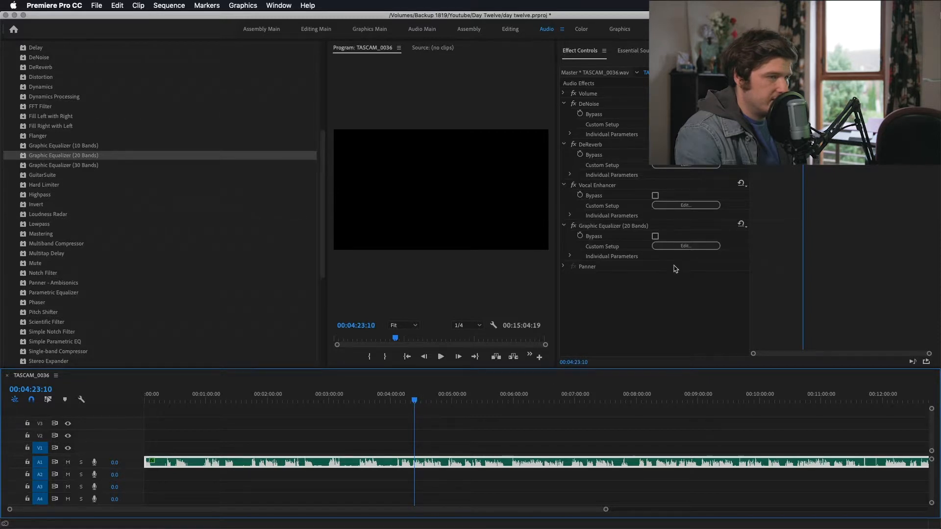
{"action": "left_click", "coordinate": [681, 249]}
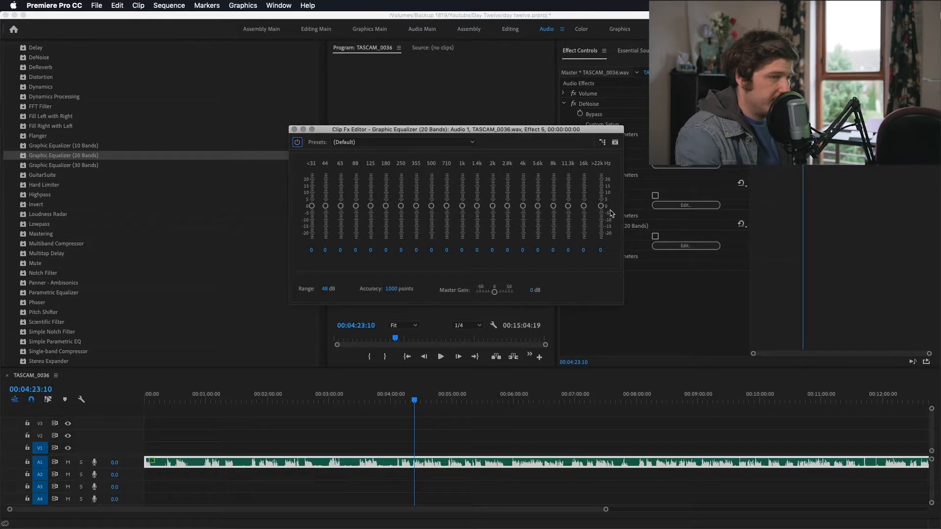
{"action": "key", "text": "space"}
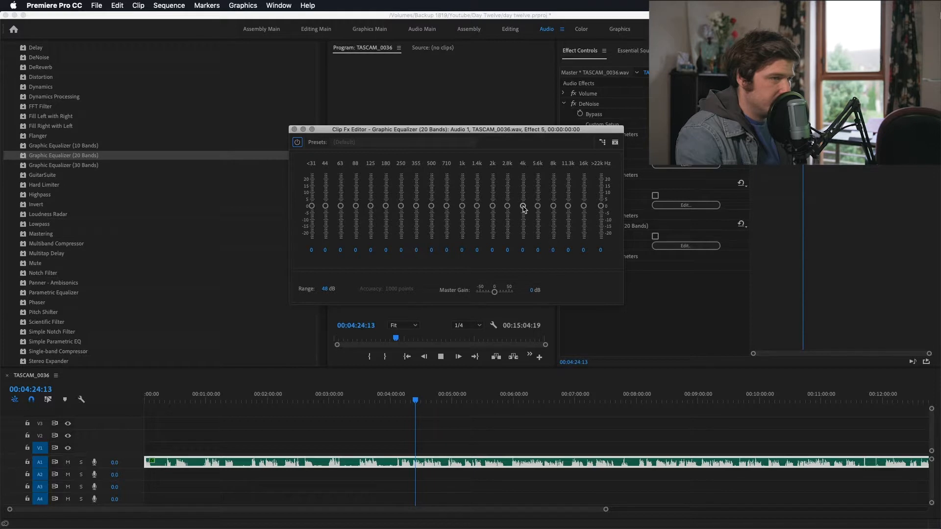
{"action": "left_click_drag", "start_coordinate": [524, 208], "coordinate": [552, 191]}
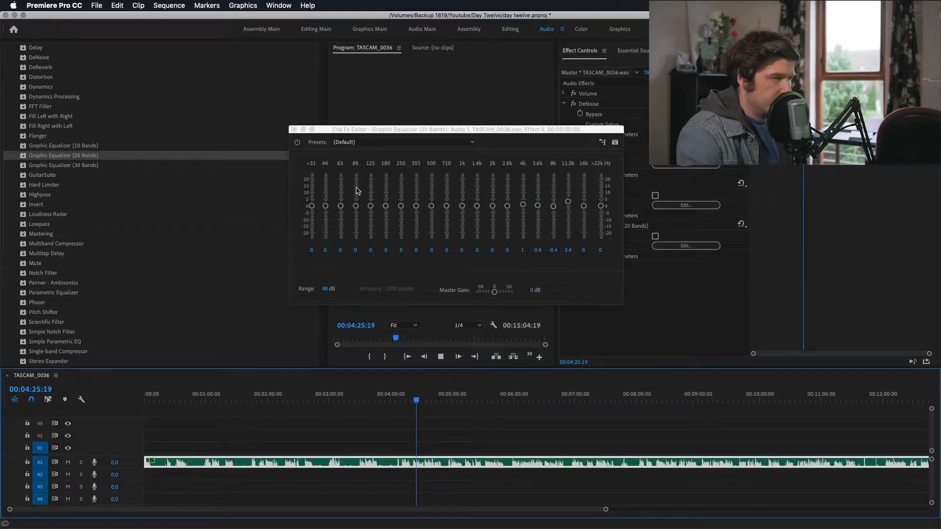
{"action": "mouse_move", "coordinate": [342, 204]}
{"action": "left_mouse_down"}
{"action": "mouse_move", "coordinate": [326, 204]}
{"action": "mouse_move", "coordinate": [326, 179]}
{"action": "mouse_move", "coordinate": [326, 207]}
{"action": "mouse_move", "coordinate": [342, 210]}
{"action": "left_mouse_up"}
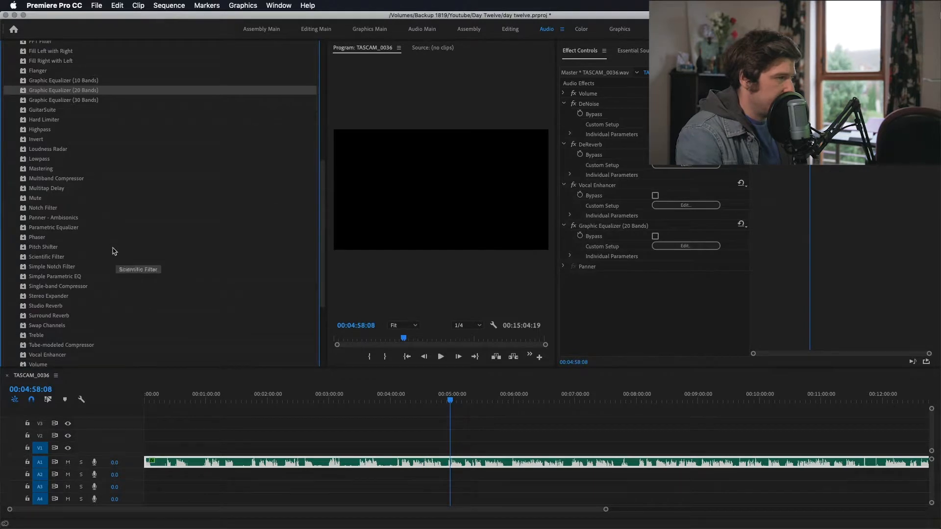
Step: Try the Multiband Compressor on the clip with the Enhance Highs and Kill the Harshness presets
{"action": "left_click_drag", "start_coordinate": [56, 179], "coordinate": [681, 296]}
{"action": "left_click", "coordinate": [681, 296]}
{"action": "left_click", "coordinate": [443, 147]}
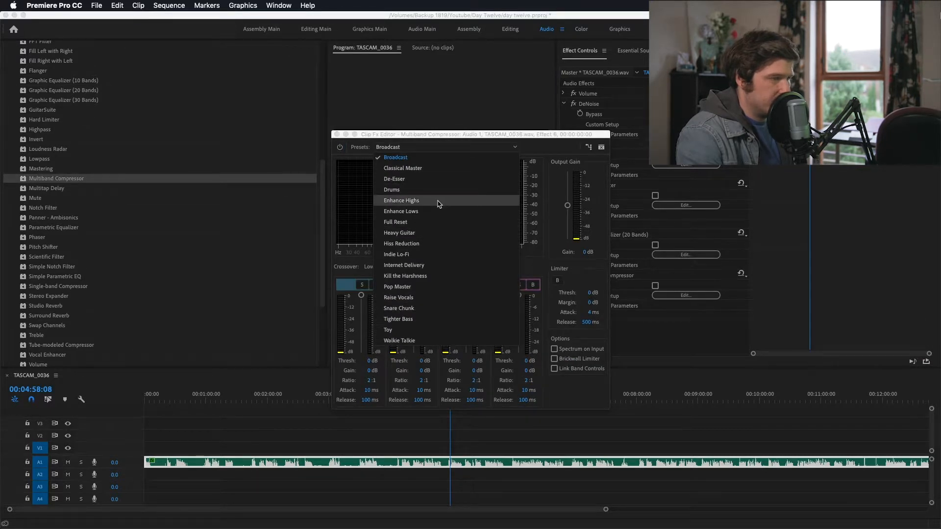
{"action": "left_click", "coordinate": [441, 204]}
{"action": "left_click", "coordinate": [443, 147]}
{"action": "left_click", "coordinate": [432, 276]}
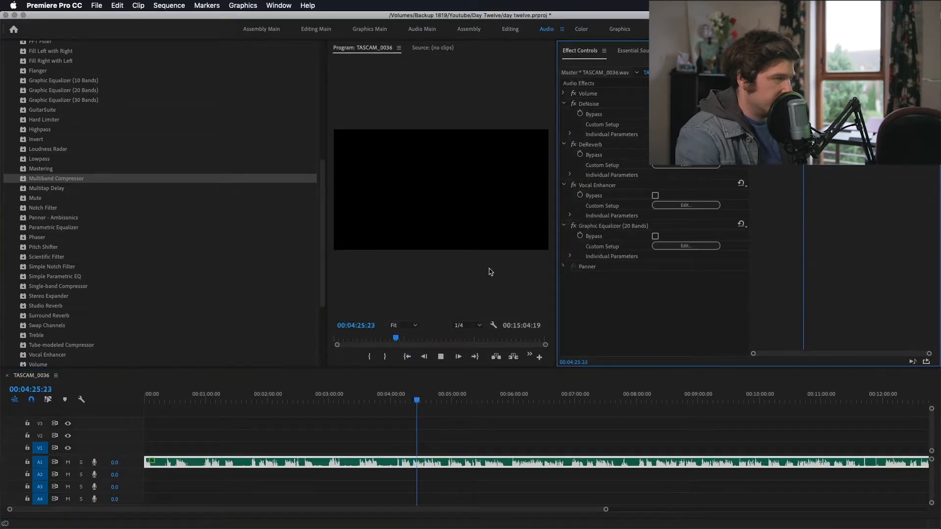
{"action": "key", "text": "space"}
Step: Find Parametric Equalizer among the audio effects, apply it to the clip and open its custom setup
{"action": "scroll", "coordinate": [88, 219], "scroll_direction": "up", "scroll_amount": 10}
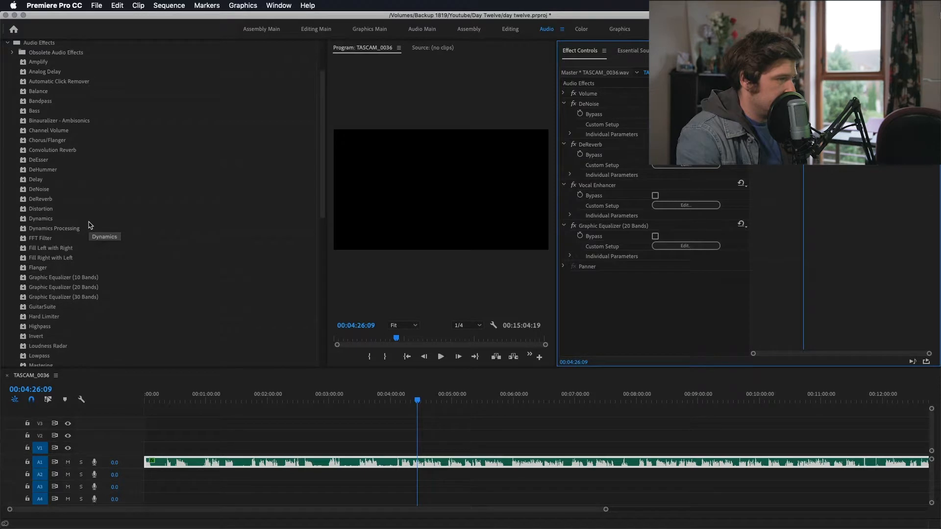
{"action": "scroll", "coordinate": [93, 235], "scroll_direction": "down", "scroll_amount": 5}
{"action": "left_click_drag", "start_coordinate": [63, 294], "coordinate": [657, 330]}
{"action": "left_click", "coordinate": [682, 288]}
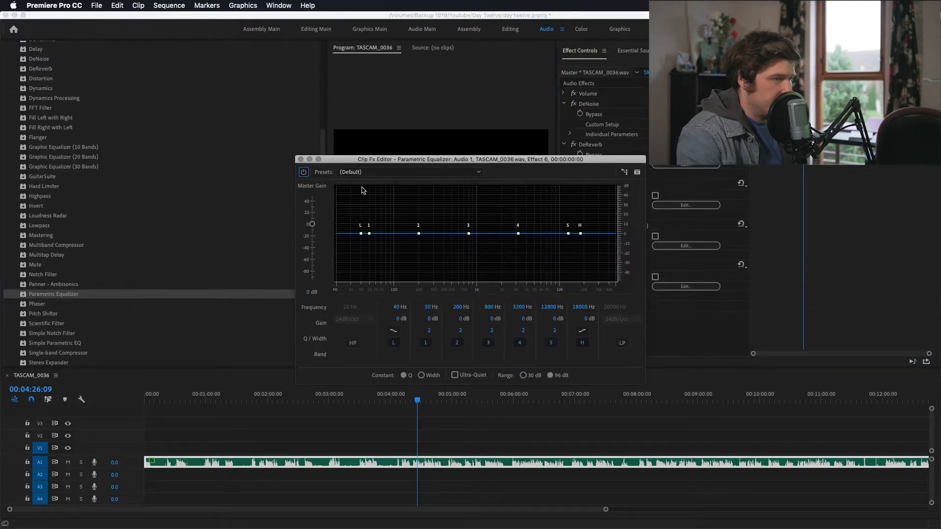
{"action": "left_click_drag", "start_coordinate": [410, 163], "coordinate": [401, 83]}
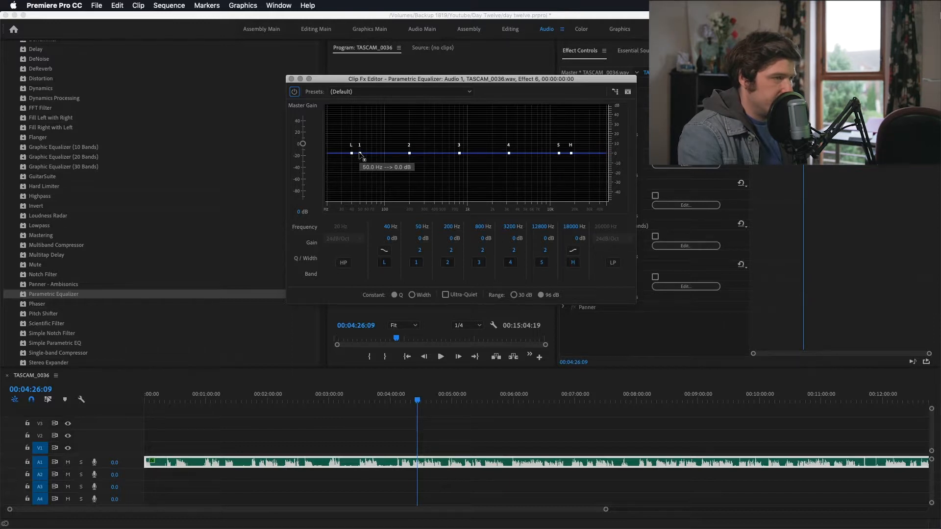
Step: Play part of the clip, boost band 1 to 26.8 dB at 60 Hz and set its Q to 40.9
{"action": "mouse_move", "coordinate": [360, 155]}
{"action": "left_mouse_down"}
{"action": "mouse_move", "coordinate": [360, 140]}
{"action": "mouse_move", "coordinate": [360, 163]}
{"action": "left_mouse_up"}
{"action": "left_click_drag", "start_coordinate": [359, 162], "coordinate": [360, 154]}
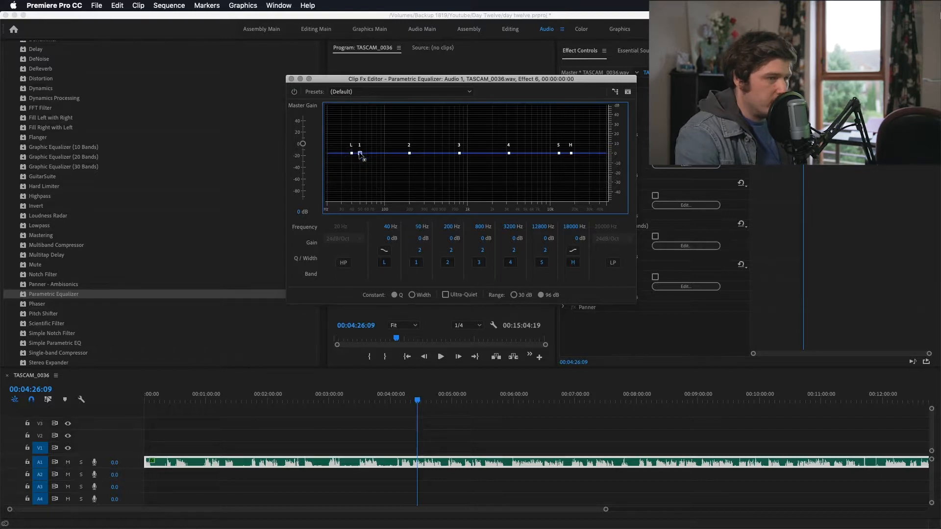
{"action": "key", "text": "space"}
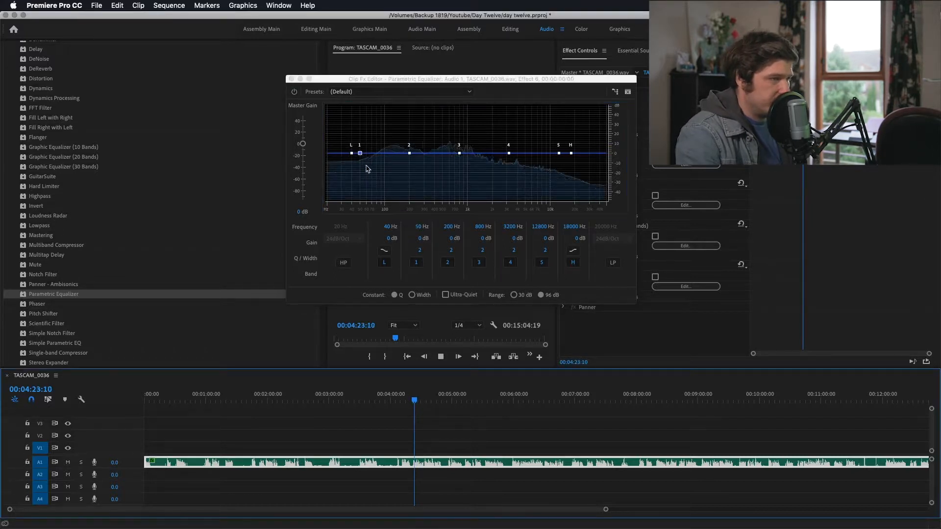
{"action": "mouse_move", "coordinate": [360, 154]}
{"action": "left_mouse_down"}
{"action": "mouse_move", "coordinate": [363, 127]}
{"action": "mouse_move", "coordinate": [363, 153]}
{"action": "left_mouse_up"}
{"action": "key", "text": "space"}
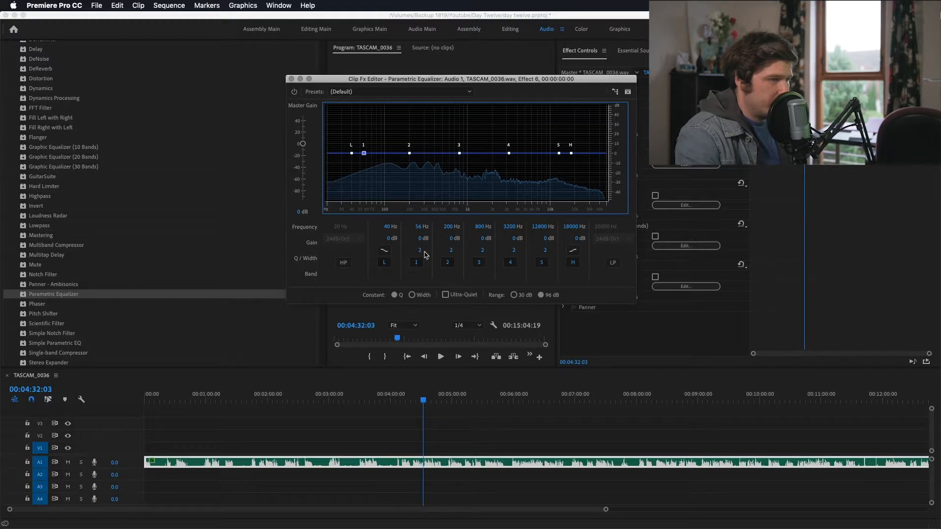
{"action": "left_click_drag", "start_coordinate": [365, 154], "coordinate": [368, 129]}
{"action": "left_click_drag", "start_coordinate": [420, 252], "coordinate": [605, 262]}
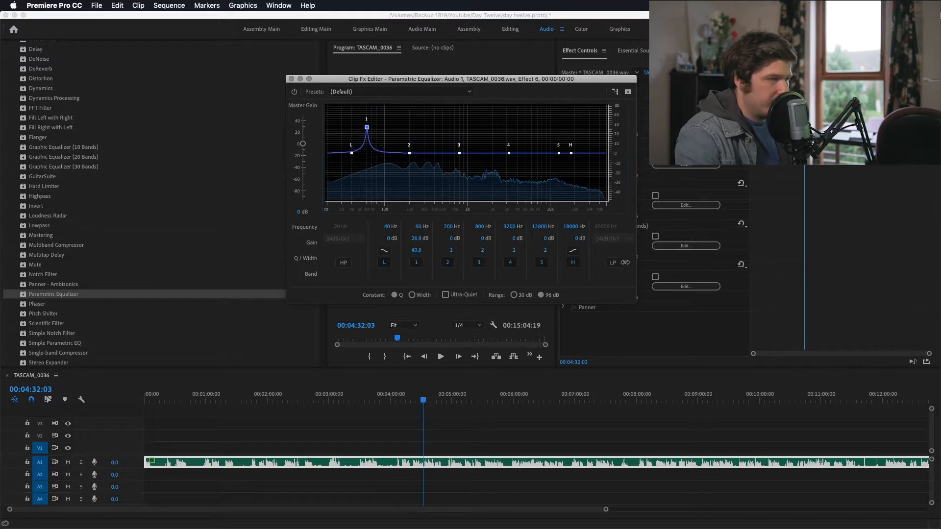
Step: Sweep band 1 during playback from about 00:04:23 and cut it to -18.7 dB at 97 Hz
{"action": "left_click_drag", "start_coordinate": [365, 130], "coordinate": [369, 167]}
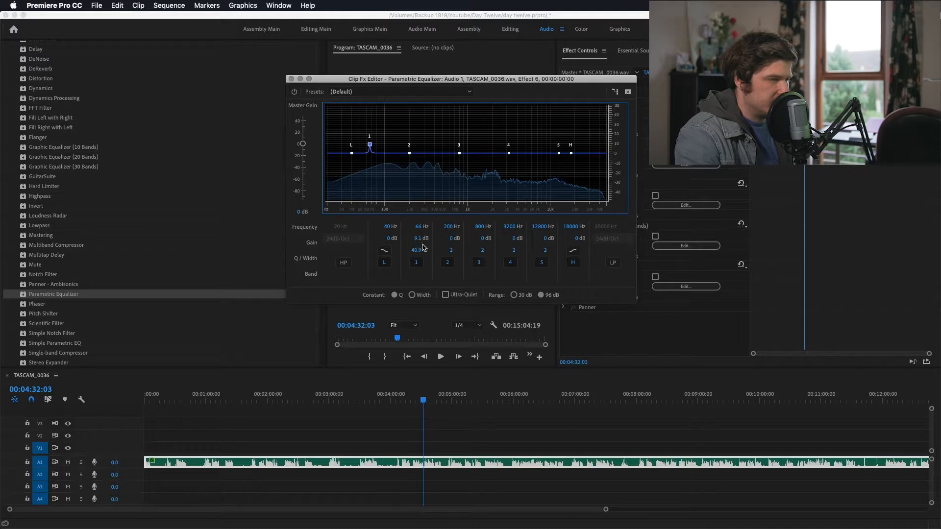
{"action": "left_click", "coordinate": [414, 402]}
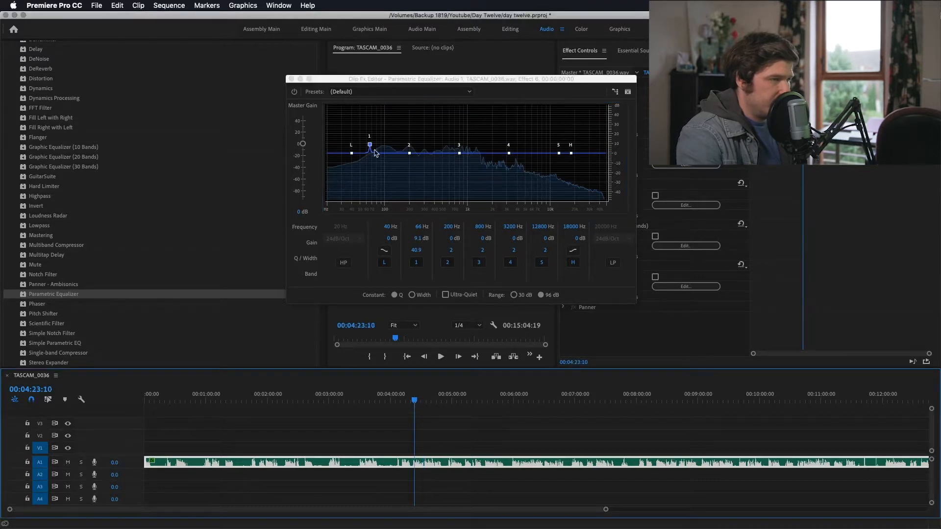
{"action": "key", "text": "space"}
{"action": "left_click_drag", "start_coordinate": [370, 126], "coordinate": [384, 171]}
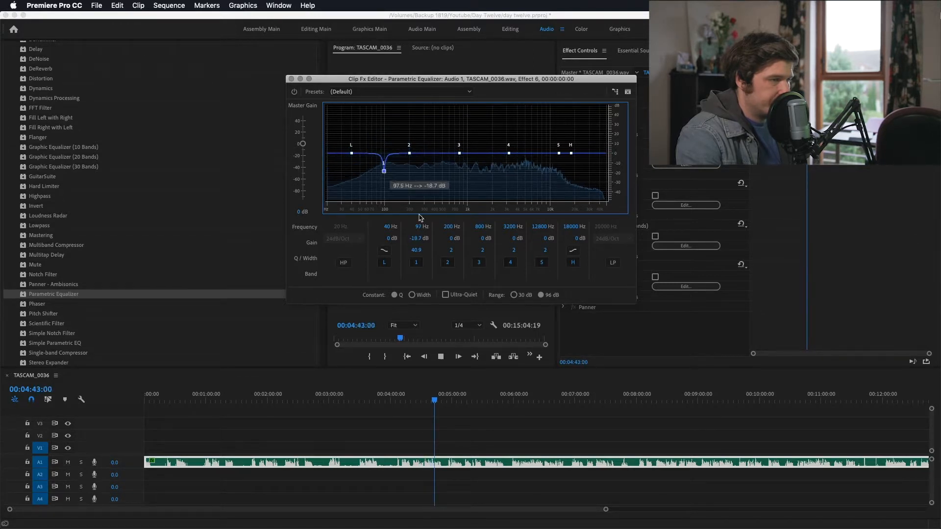
Step: Set band 2's Q to 46.7, boost it to about 46 dB and sweep it across the frequencies during playback
{"action": "left_click_drag", "start_coordinate": [450, 250], "coordinate": [491, 251]}
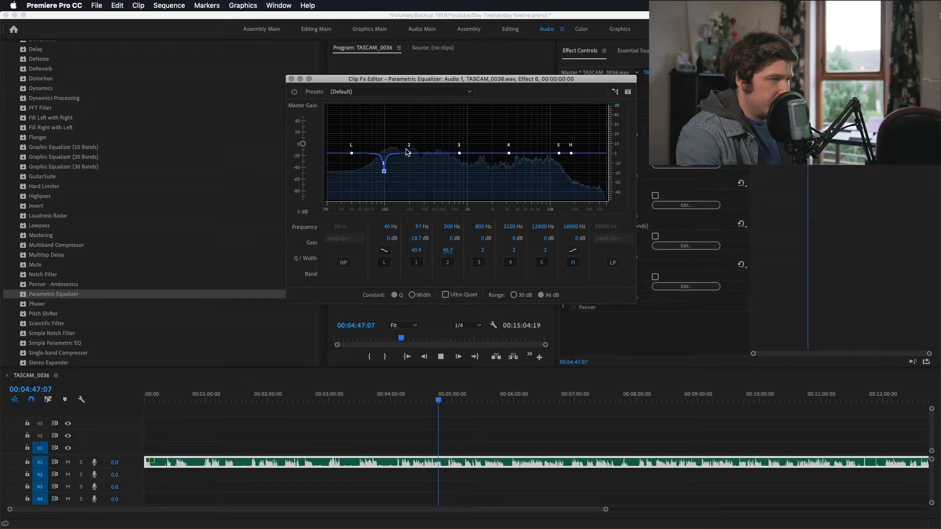
{"action": "left_click_drag", "start_coordinate": [410, 153], "coordinate": [411, 108]}
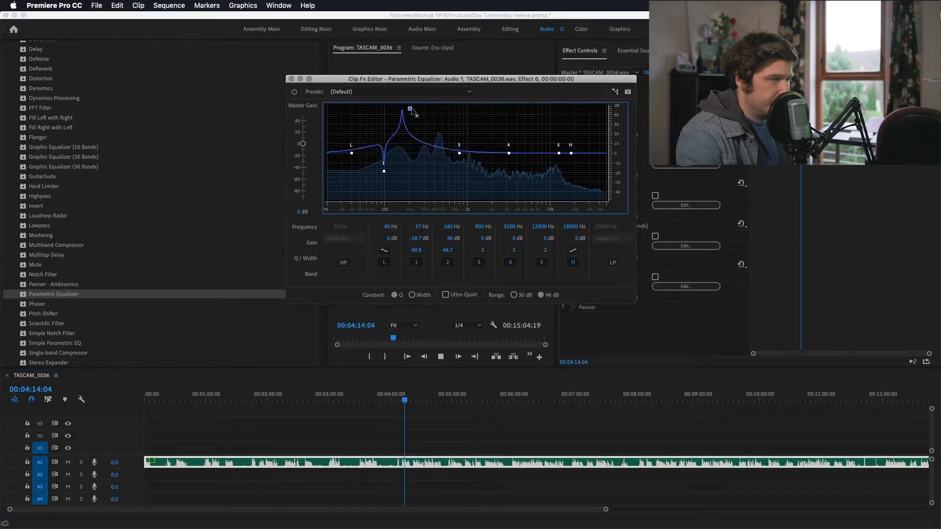
{"action": "left_click_drag", "start_coordinate": [423, 154], "coordinate": [485, 171]}
{"action": "left_click_drag", "start_coordinate": [423, 403], "coordinate": [418, 405]}
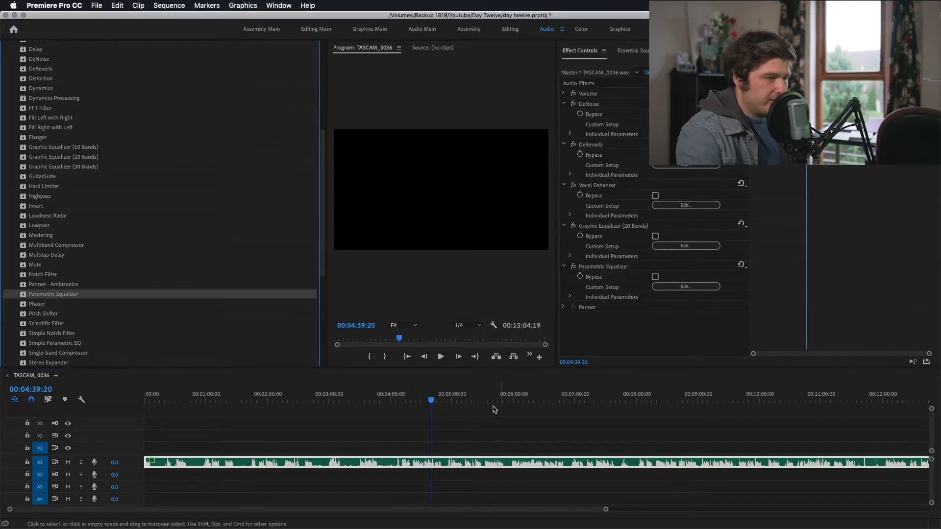
Step: Open the TASCAM_0036 clip for editing in Adobe Audition and look through its waveform around 4:18 to 4:25
{"action": "right_click", "coordinate": [462, 463]}
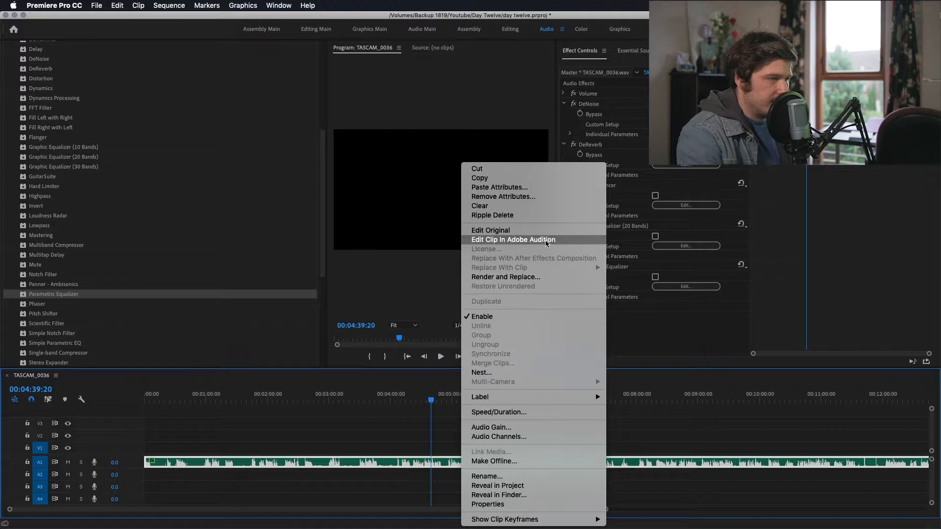
{"action": "left_click", "coordinate": [565, 240]}
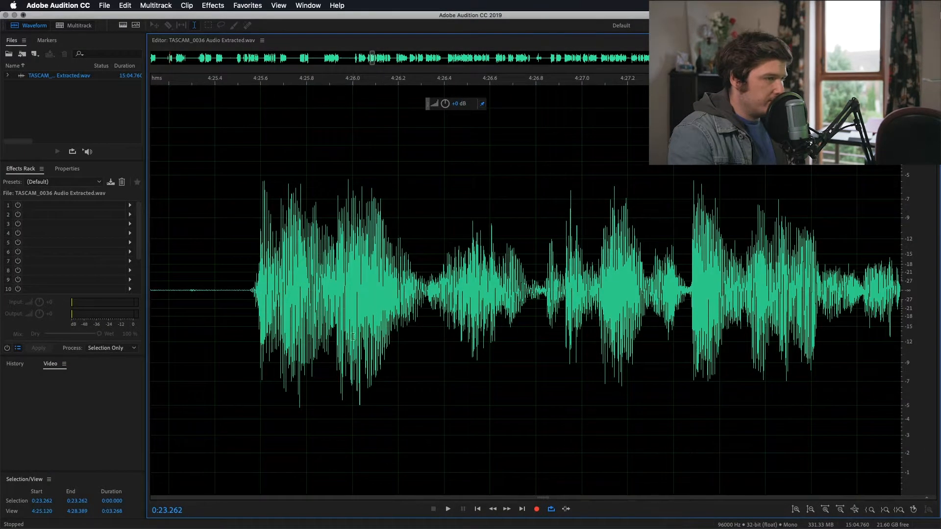
{"action": "scroll", "coordinate": [353, 337], "scroll_direction": "left", "scroll_amount": 15}
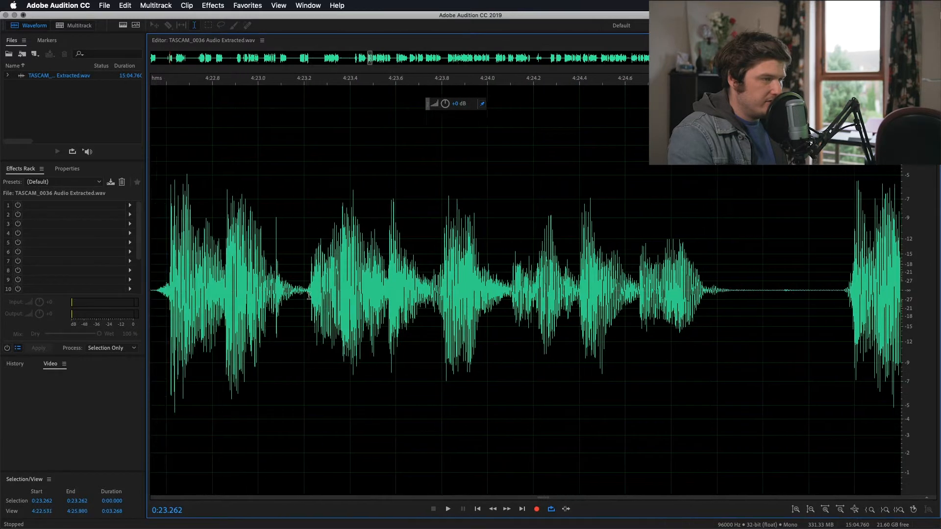
{"action": "scroll", "coordinate": [308, 296], "scroll_direction": "left", "scroll_amount": 17}
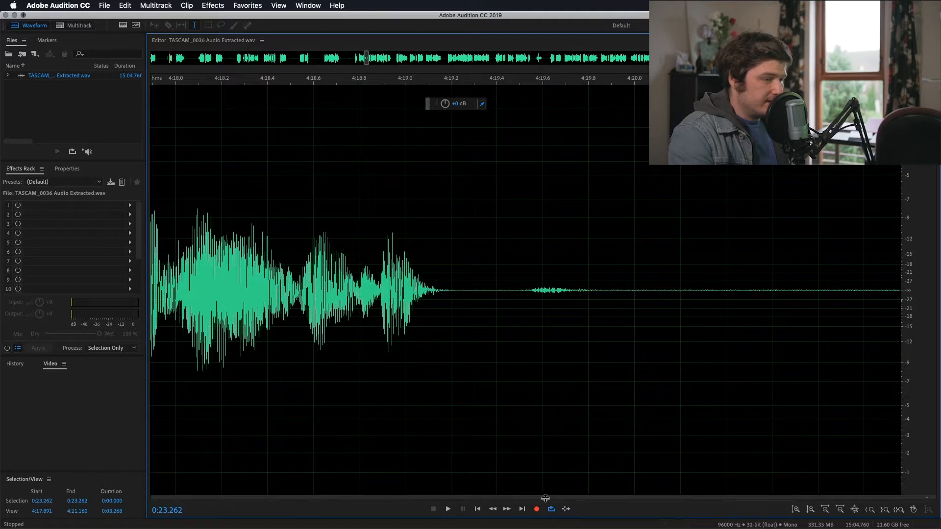
Step: Show the spectral frequency display and compare it with the waveform around 4:16 to 4:19
{"action": "left_click_drag", "start_coordinate": [545, 498], "coordinate": [542, 89]}
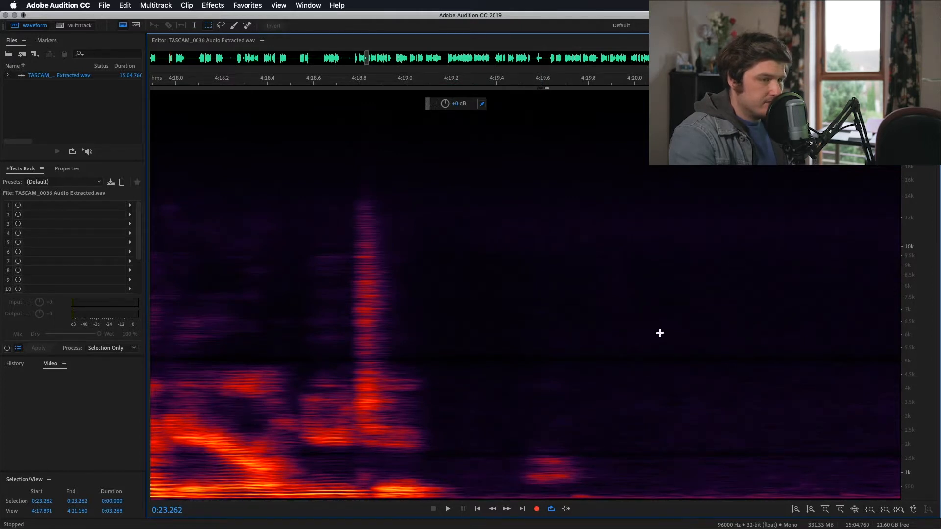
{"action": "scroll", "coordinate": [414, 387], "scroll_direction": "left", "scroll_amount": 10}
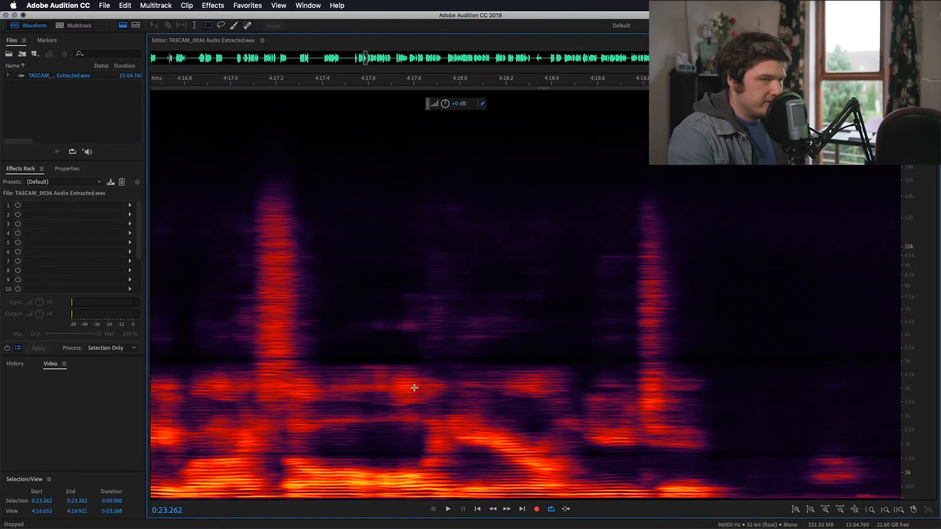
{"action": "scroll", "coordinate": [414, 388], "scroll_direction": "down", "scroll_amount": 3}
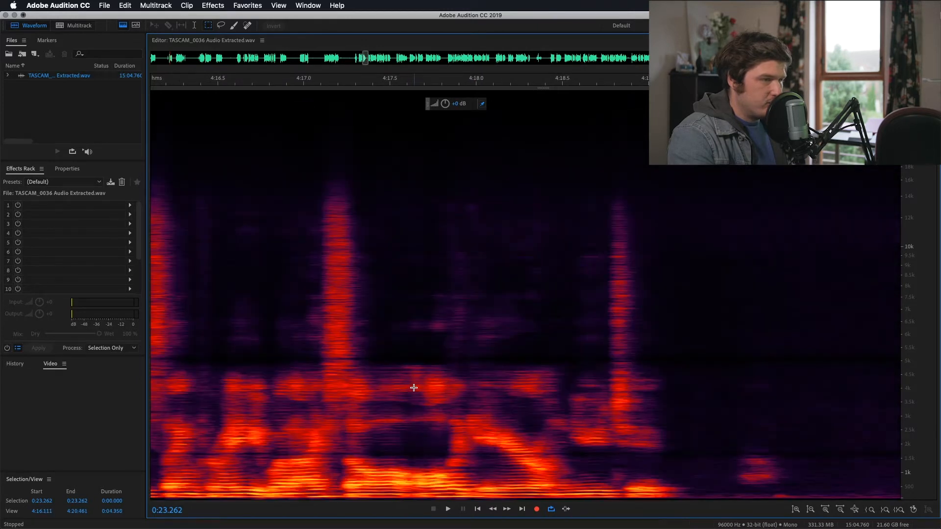
{"action": "scroll", "coordinate": [413, 387], "scroll_direction": "down", "scroll_amount": 1}
{"action": "left_click_drag", "start_coordinate": [549, 88], "coordinate": [532, 500]}
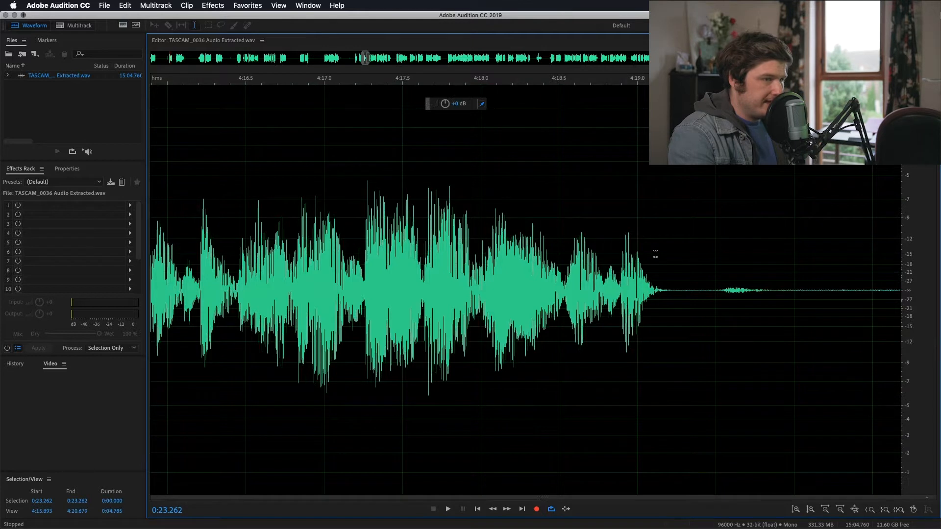
{"action": "scroll", "coordinate": [656, 254], "scroll_direction": "left", "scroll_amount": 3}
{"action": "left_click_drag", "start_coordinate": [545, 498], "coordinate": [557, 57]}
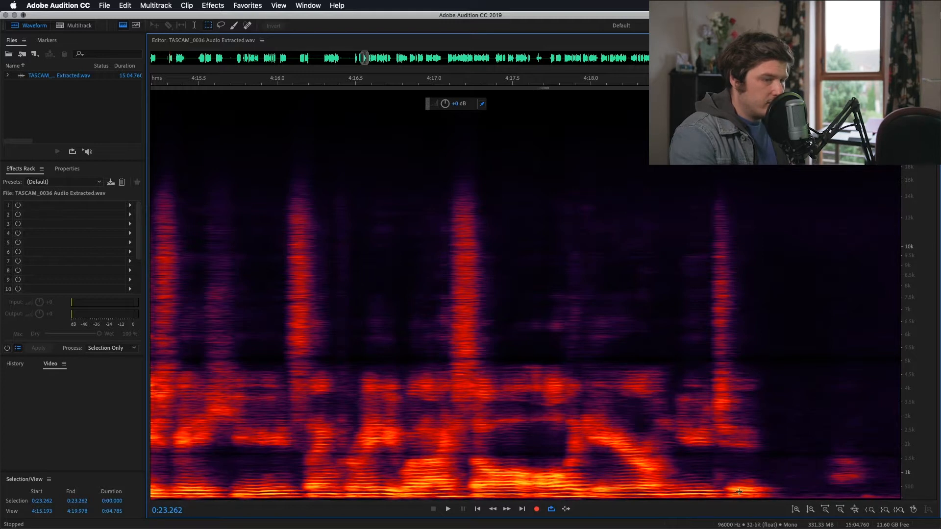
Step: Place the playhead at about 4:16.068 and play the passage while viewing its spectral frequencies
{"action": "key", "text": "Right"}
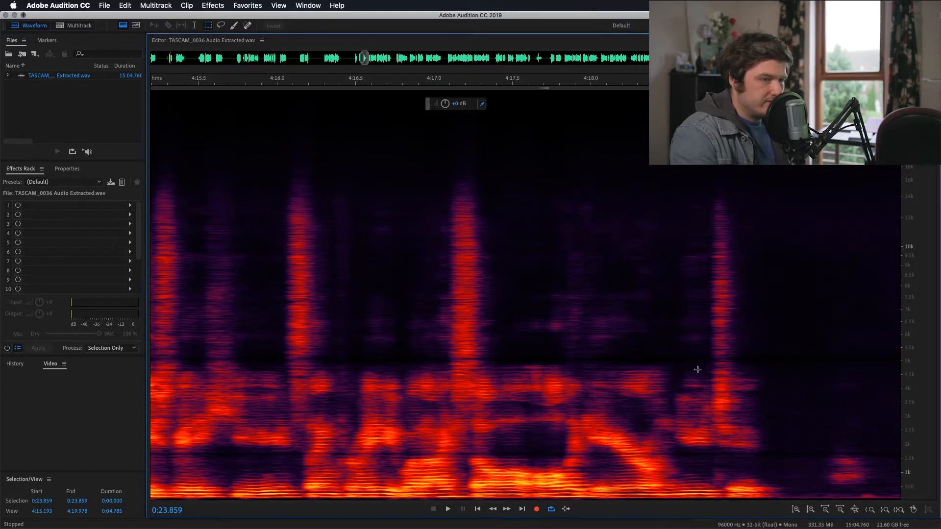
{"action": "scroll", "coordinate": [525, 289], "scroll_direction": "down", "scroll_amount": 3}
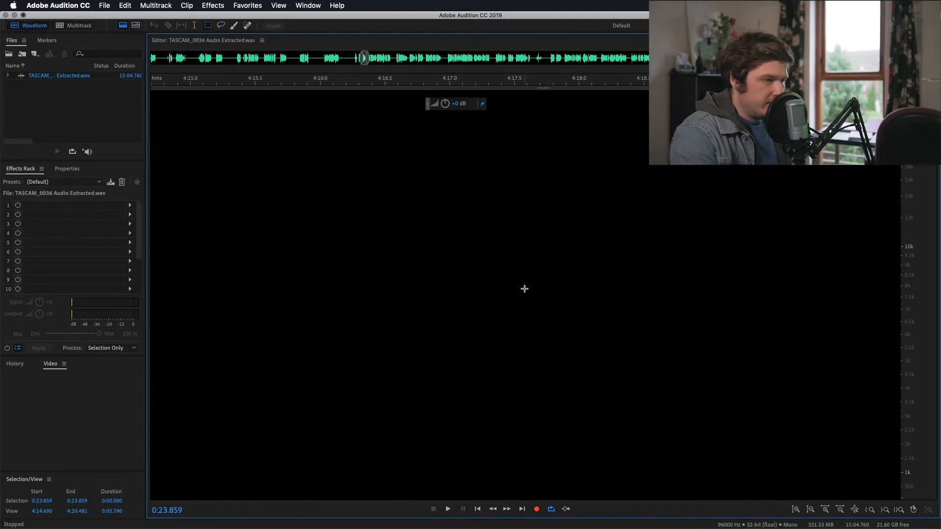
{"action": "scroll", "coordinate": [524, 289], "scroll_direction": "down", "scroll_amount": 2}
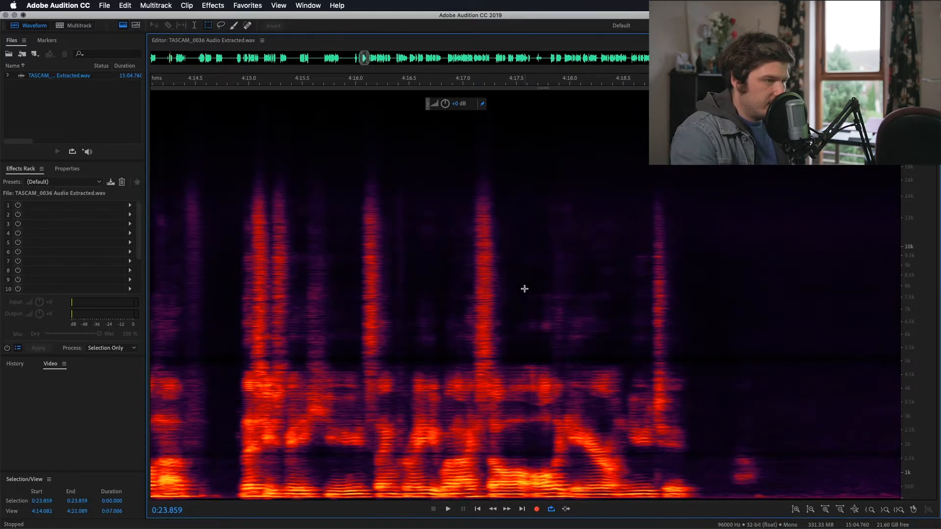
{"action": "left_click", "coordinate": [450, 96]}
{"action": "left_click_drag", "start_coordinate": [440, 96], "coordinate": [404, 99]}
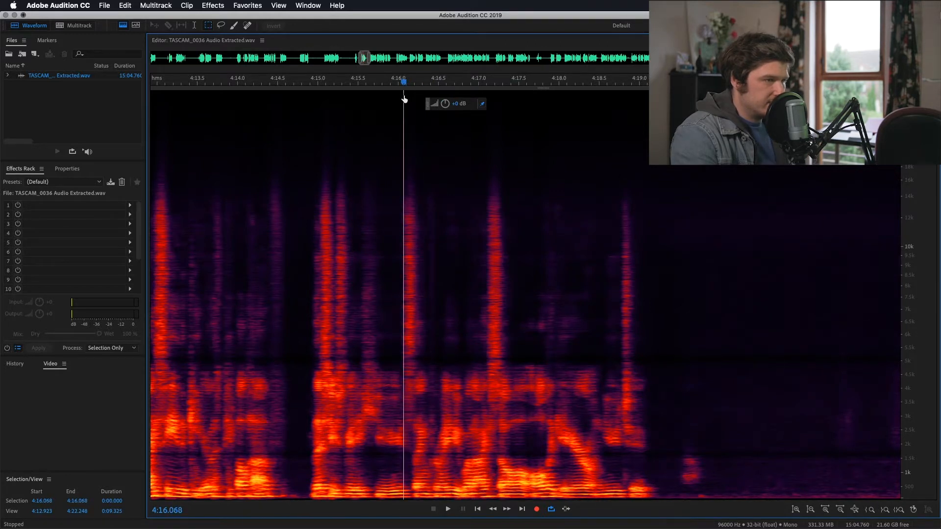
{"action": "key", "text": "space"}
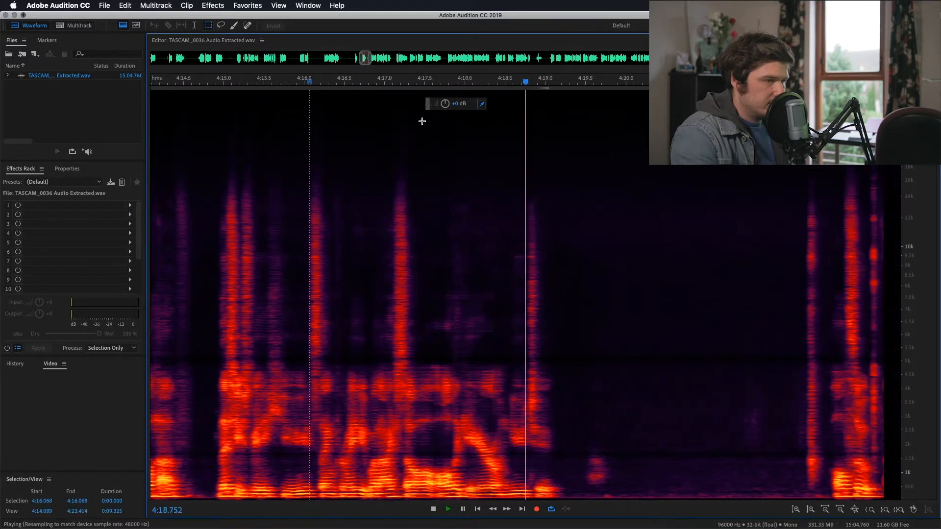
{"action": "key", "text": "space"}
Step: Select the high frequencies above about 5 kHz in the passage around 4:17 and play only that selection
{"action": "scroll", "coordinate": [445, 171], "scroll_direction": "left", "scroll_amount": 5}
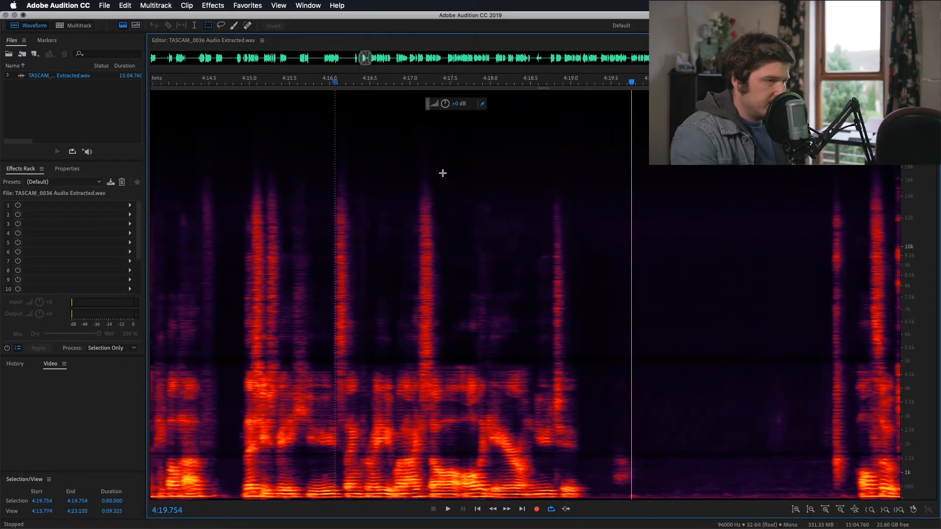
{"action": "left_click_drag", "start_coordinate": [429, 182], "coordinate": [457, 363]}
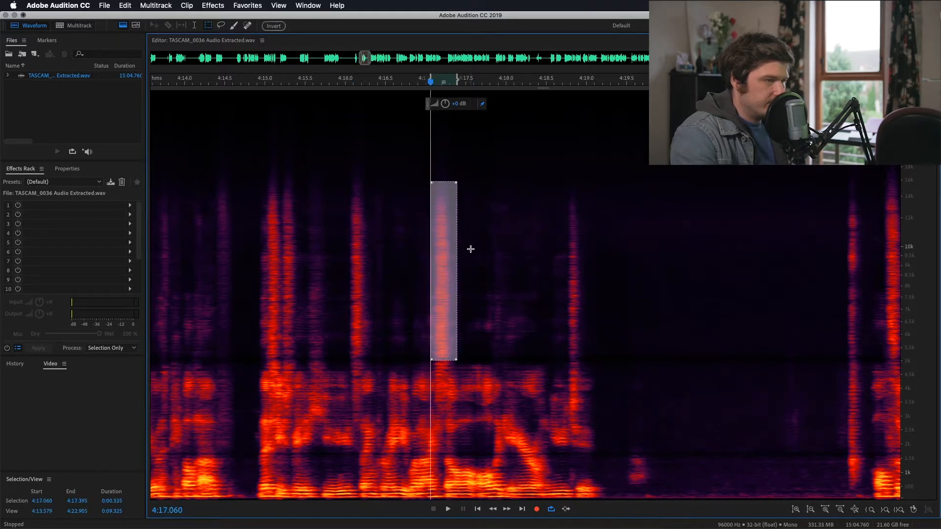
{"action": "key", "text": "space"}
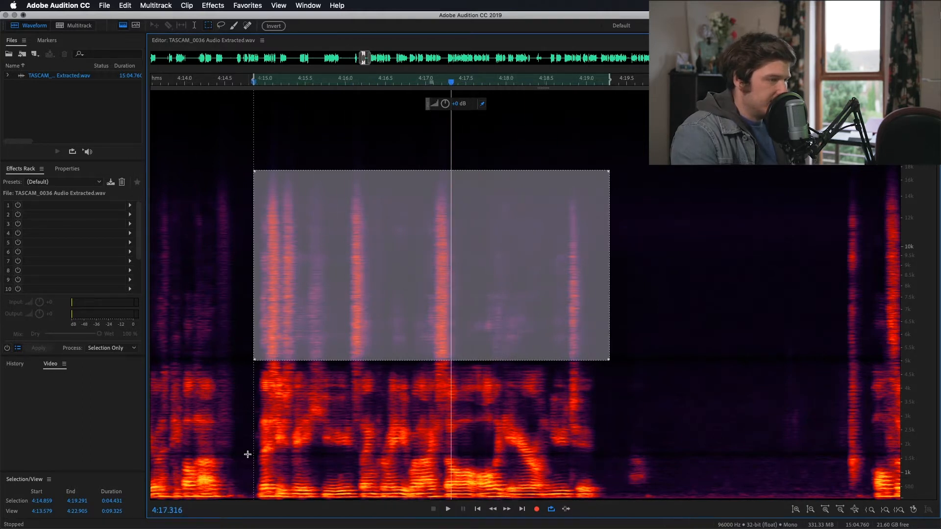
Step: Select the low frequencies below about 1.5 kHz from about 4:14.8 to 4:19.5 and play only that selection
{"action": "left_click_drag", "start_coordinate": [248, 455], "coordinate": [284, 467]}
{"action": "left_click_drag", "start_coordinate": [367, 484], "coordinate": [625, 505]}
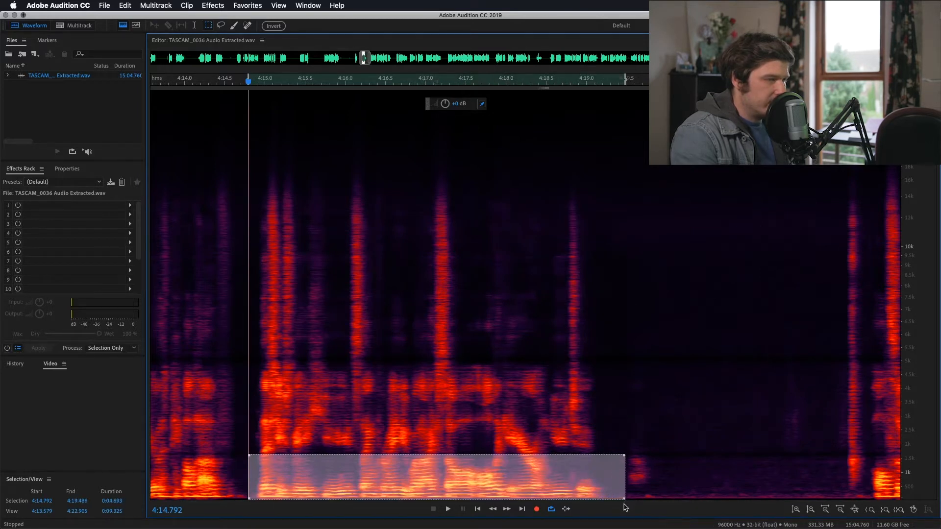
{"action": "key", "text": "space"}
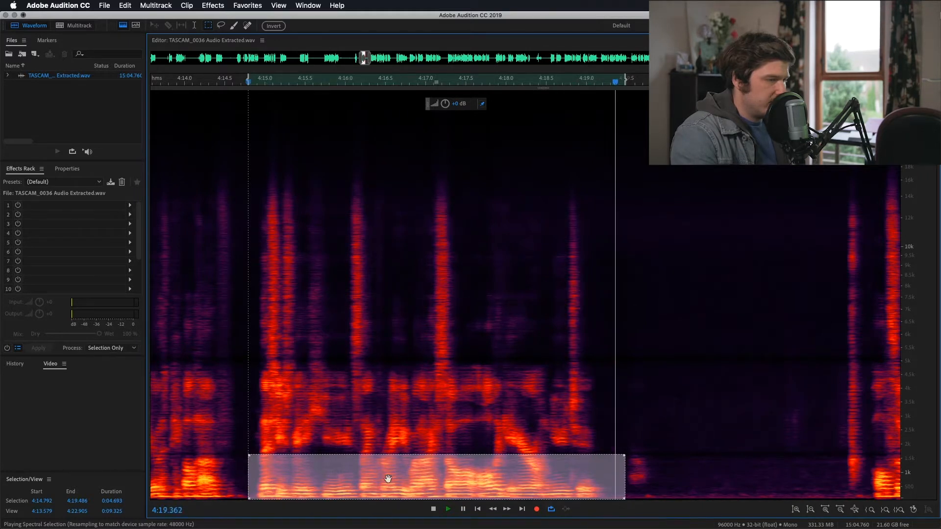
Step: Select the band from about 1.5 to 4.5 kHz between about 4:14.9 and 4:19.3 and play only that selection
{"action": "left_click_drag", "start_coordinate": [258, 368], "coordinate": [614, 454]}
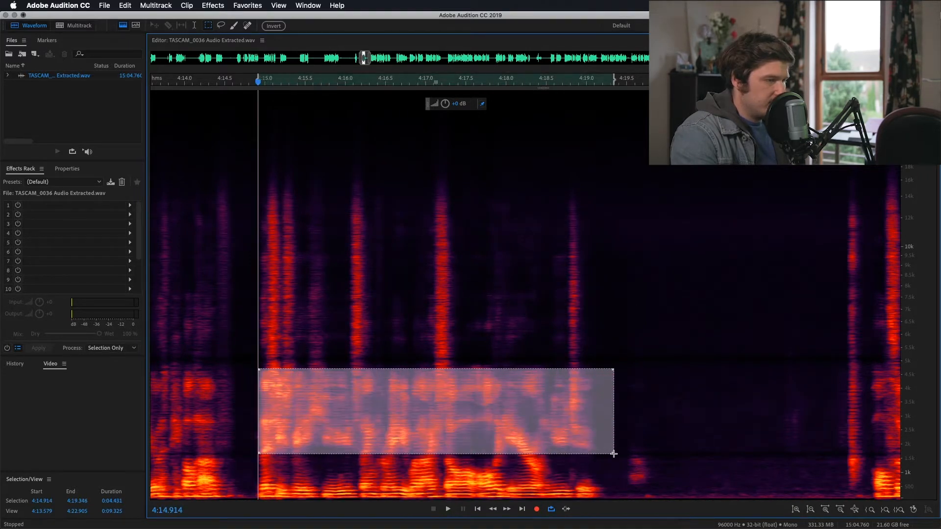
{"action": "key", "text": "space"}
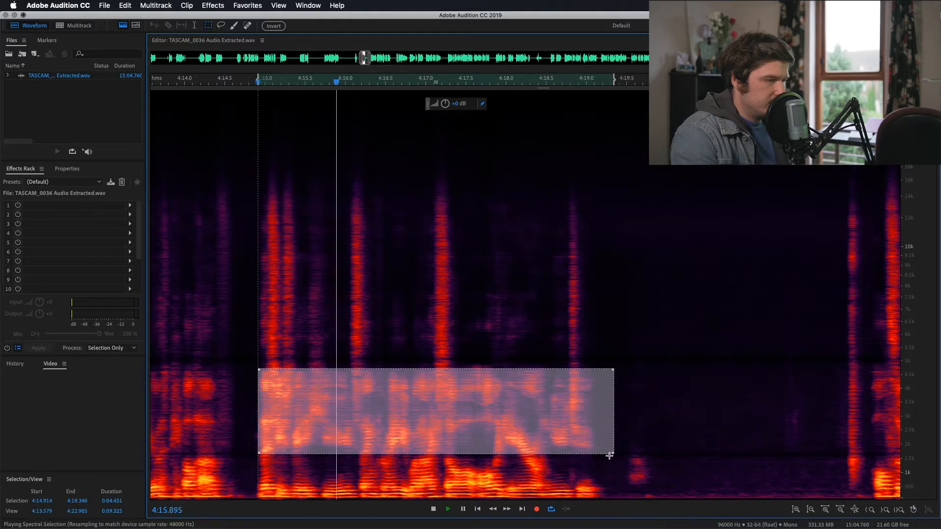
{"action": "key", "text": "space"}
Step: Select a small patch around 12 to 14 kHz from about 4:16.0 to 4:16.5 and play only that selection
{"action": "left_click", "coordinate": [362, 303]}
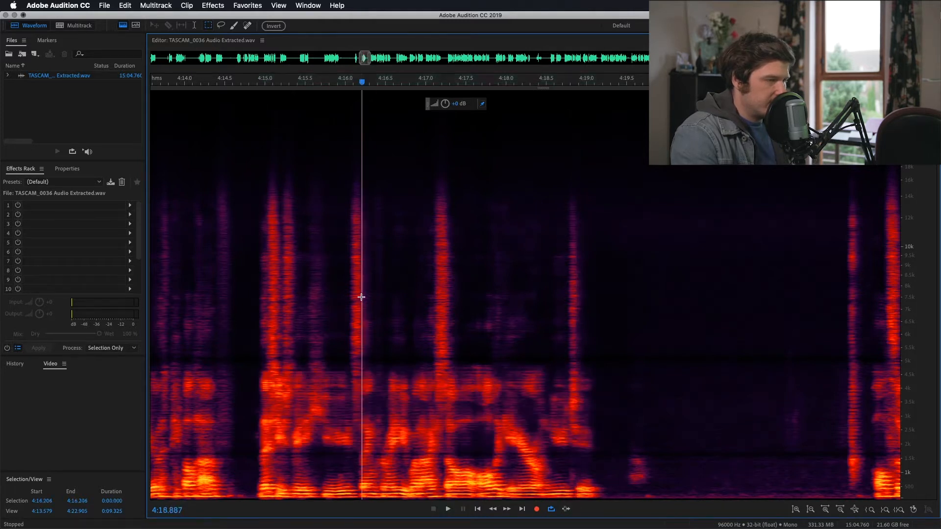
{"action": "left_click_drag", "start_coordinate": [344, 191], "coordinate": [384, 227]}
{"action": "key", "text": "space"}
{"action": "key", "text": "space"}
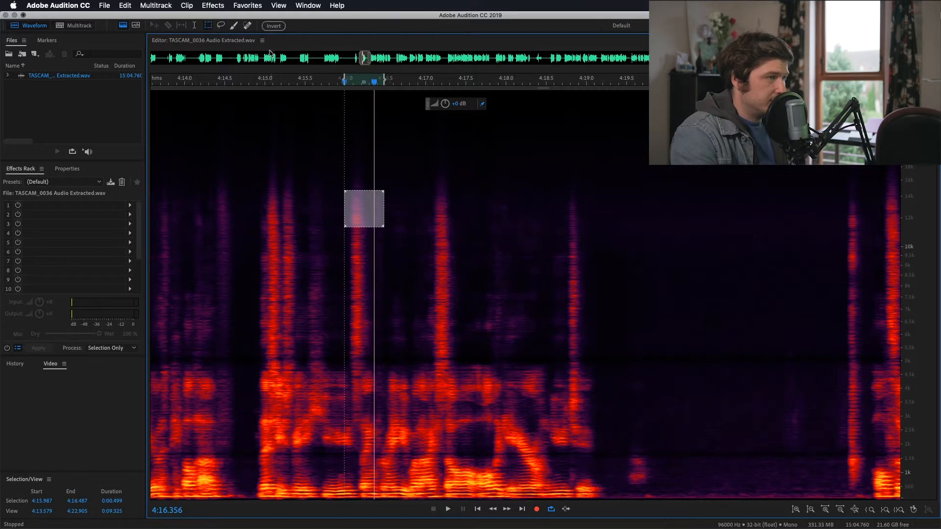
Step: Heal the spot at about 6.5 kHz around 4:17.8 with a 42 px Spot Healing Brush and play the passage back
{"action": "left_click", "coordinate": [244, 26]}
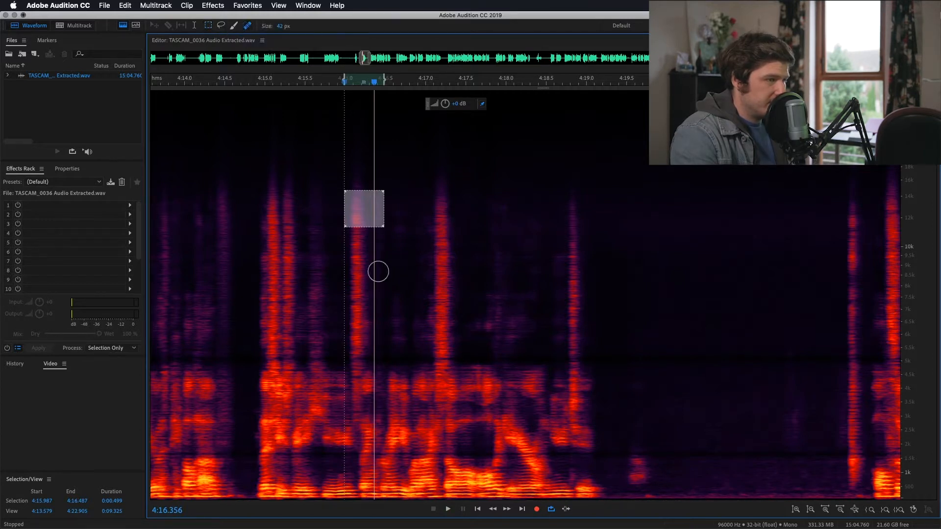
{"action": "left_click", "coordinate": [485, 330]}
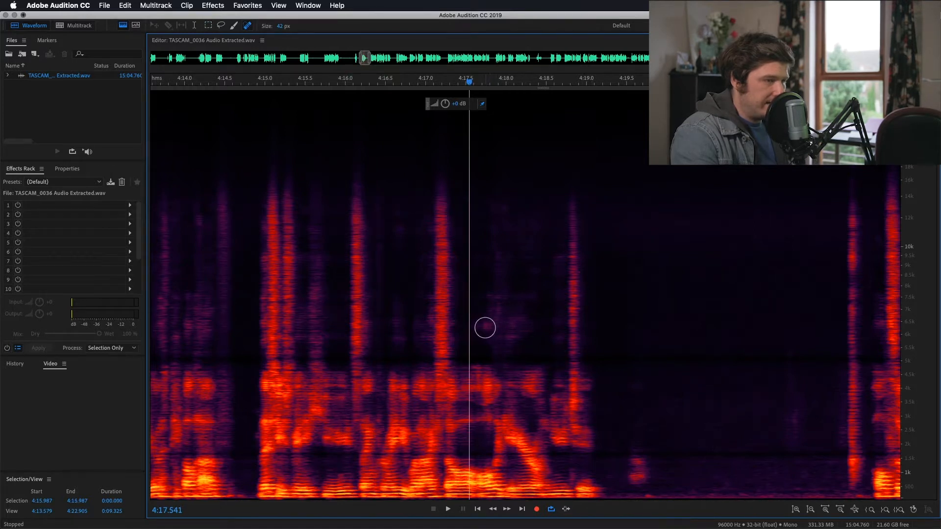
{"action": "mouse_move", "coordinate": [485, 328]}
{"action": "left_mouse_down"}
{"action": "mouse_move", "coordinate": [510, 323]}
{"action": "mouse_move", "coordinate": [501, 312]}
{"action": "mouse_move", "coordinate": [490, 320]}
{"action": "mouse_move", "coordinate": [509, 335]}
{"action": "left_mouse_up"}
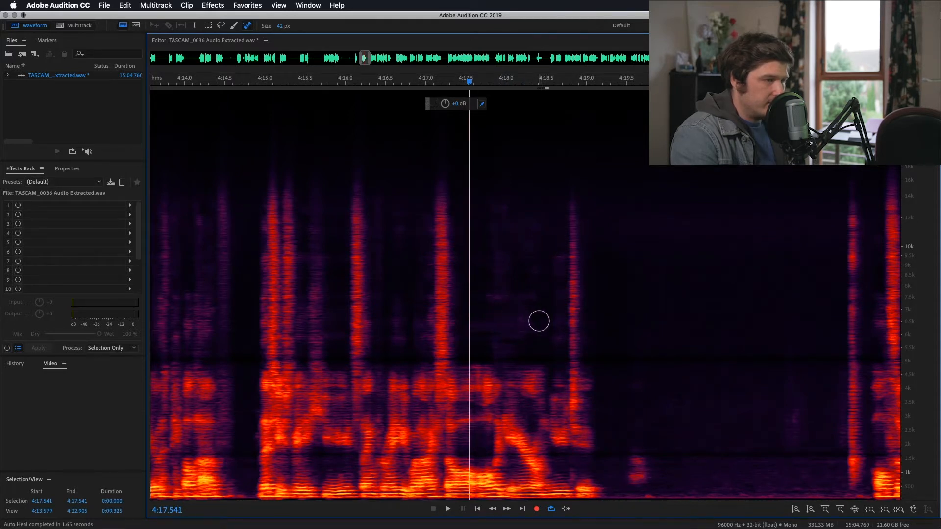
{"action": "key", "text": "space"}
{"action": "key", "text": "space"}
Step: Look through the earlier part of the spectrogram back to about 3:49, and return to the full waveform view
{"action": "scroll", "coordinate": [554, 248], "scroll_direction": "left", "scroll_amount": 3}
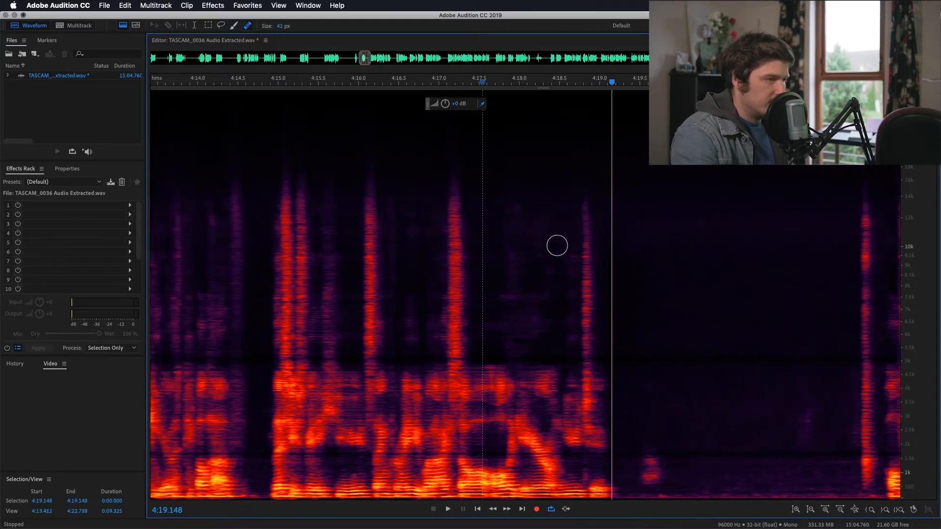
{"action": "scroll", "coordinate": [557, 245], "scroll_direction": "left", "scroll_amount": 3}
{"action": "scroll", "coordinate": [558, 244], "scroll_direction": "left", "scroll_amount": 10}
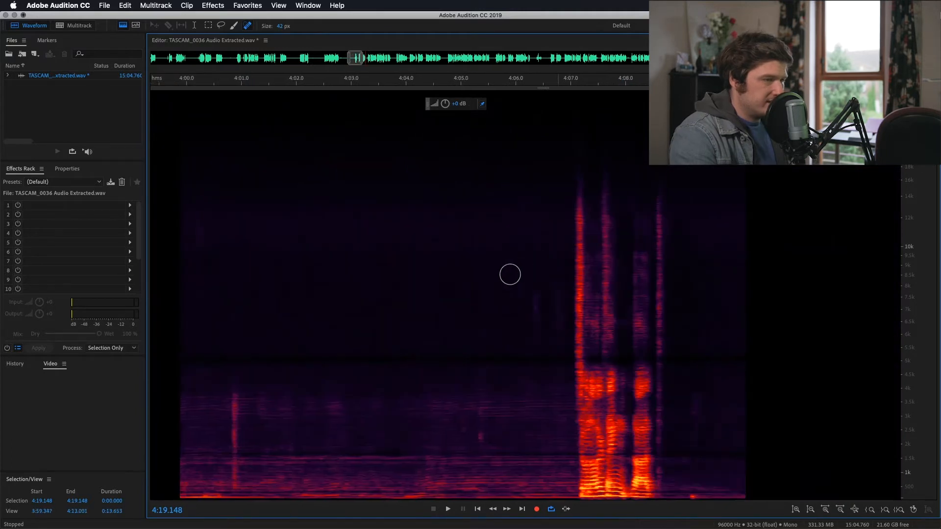
{"action": "scroll", "coordinate": [541, 310], "scroll_direction": "left", "scroll_amount": 3}
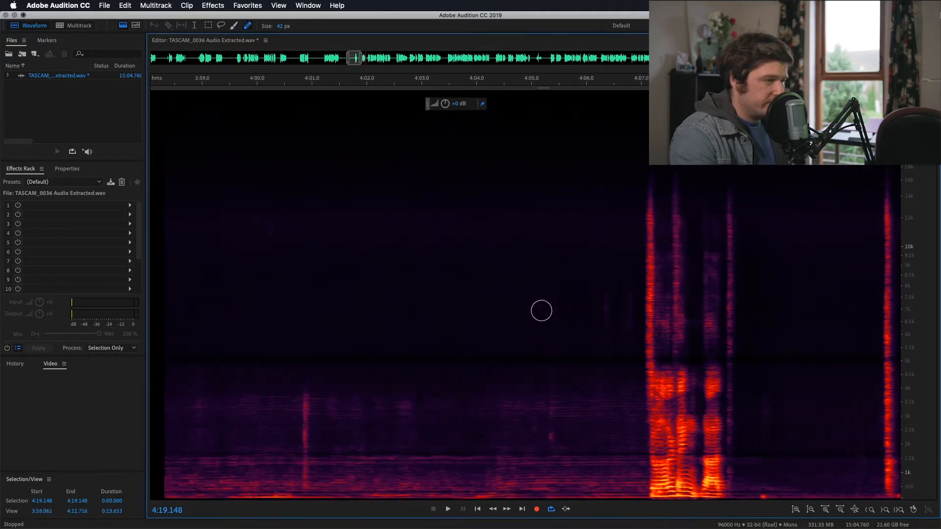
{"action": "scroll", "coordinate": [539, 312], "scroll_direction": "left", "scroll_amount": 4}
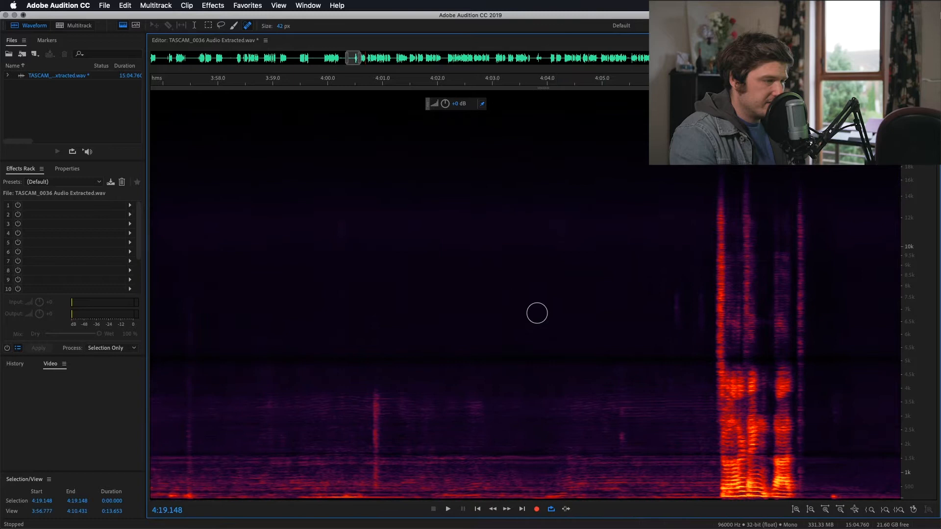
{"action": "key", "text": "super+z"}
{"action": "scroll", "coordinate": [537, 313], "scroll_direction": "down", "scroll_amount": 1}
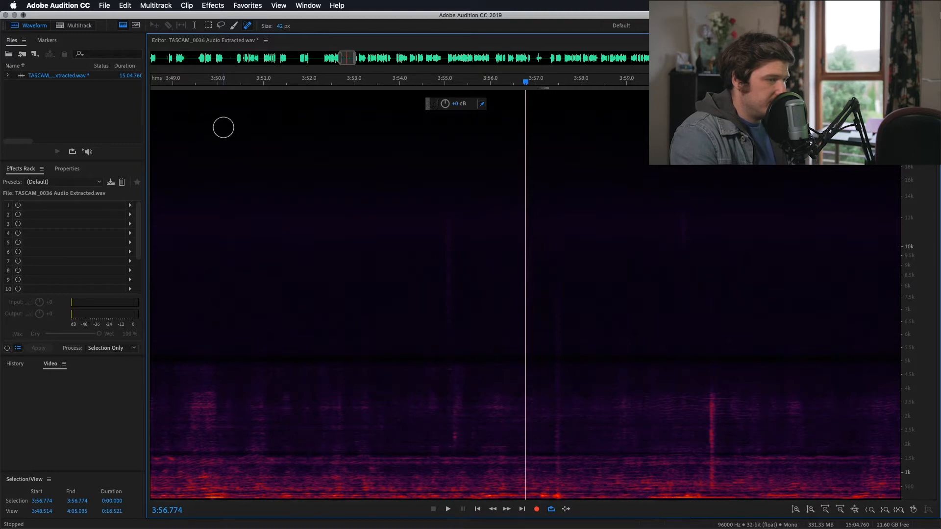
{"action": "left_click_drag", "start_coordinate": [543, 88], "coordinate": [543, 135]}
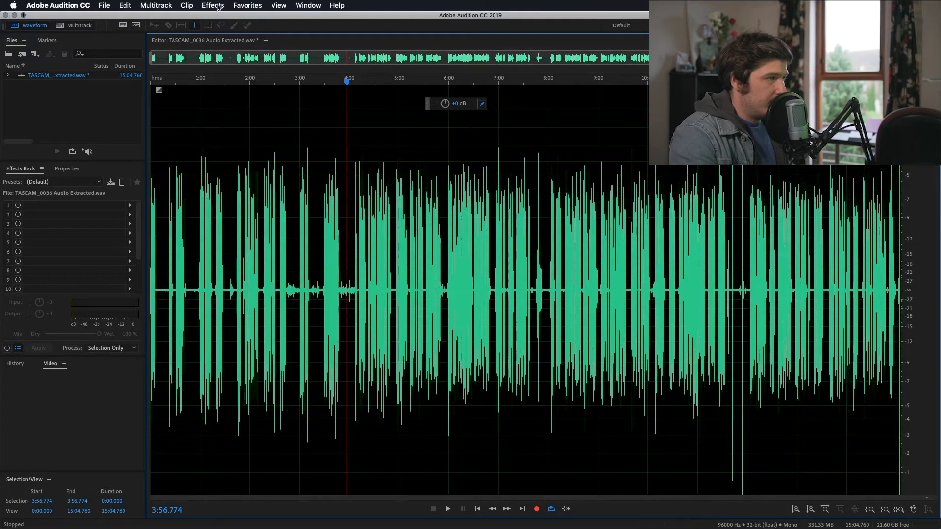
Step: Compare the effect categories available for the whole file with those offered for the first Effects Rack slot
{"action": "left_click", "coordinate": [217, 5]}
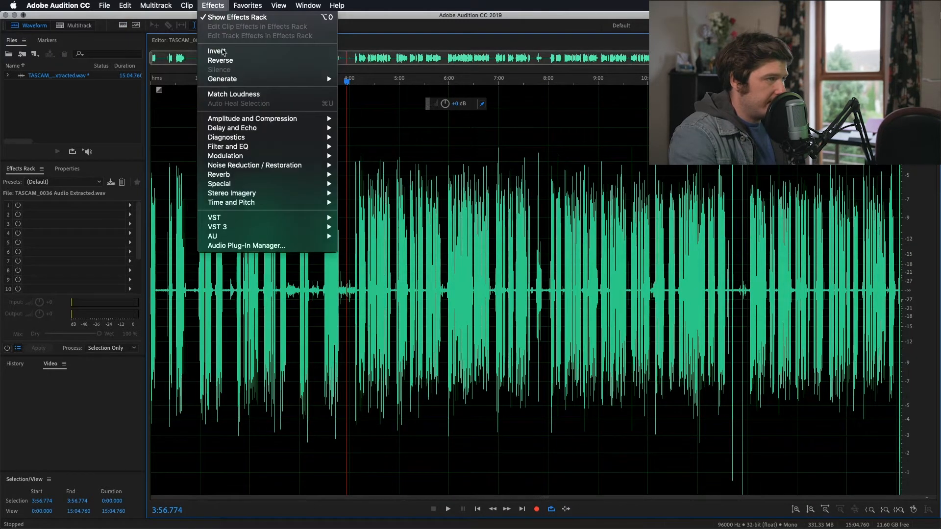
{"action": "mouse_move", "coordinate": [282, 122]}
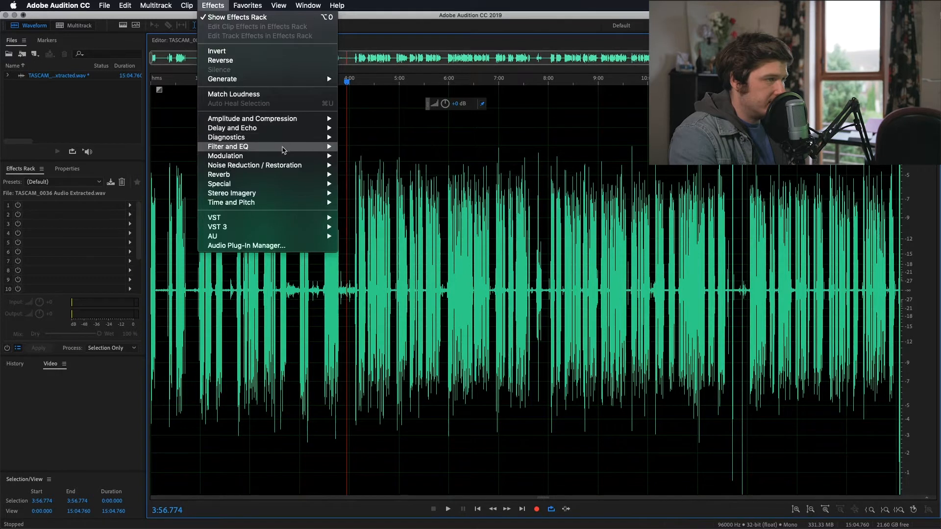
{"action": "mouse_move", "coordinate": [285, 159]}
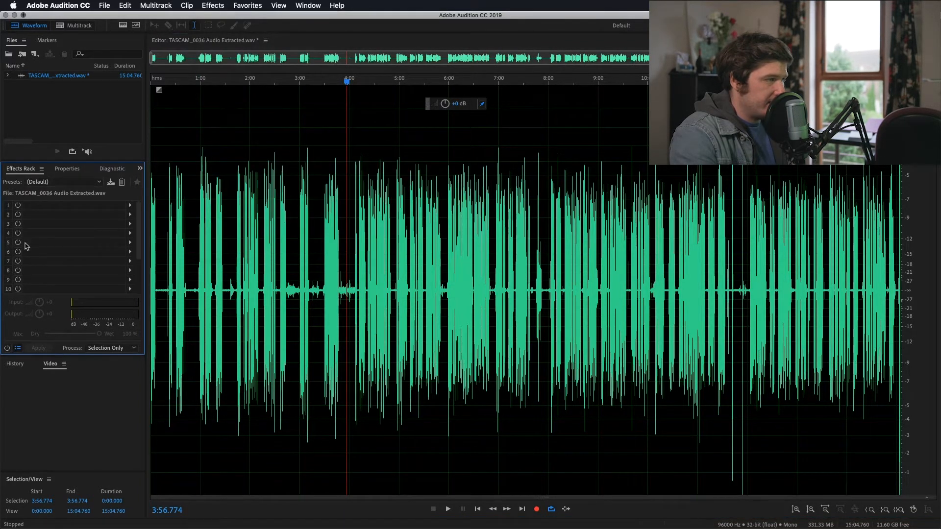
{"action": "left_click", "coordinate": [75, 205]}
{"action": "left_click", "coordinate": [61, 229]}
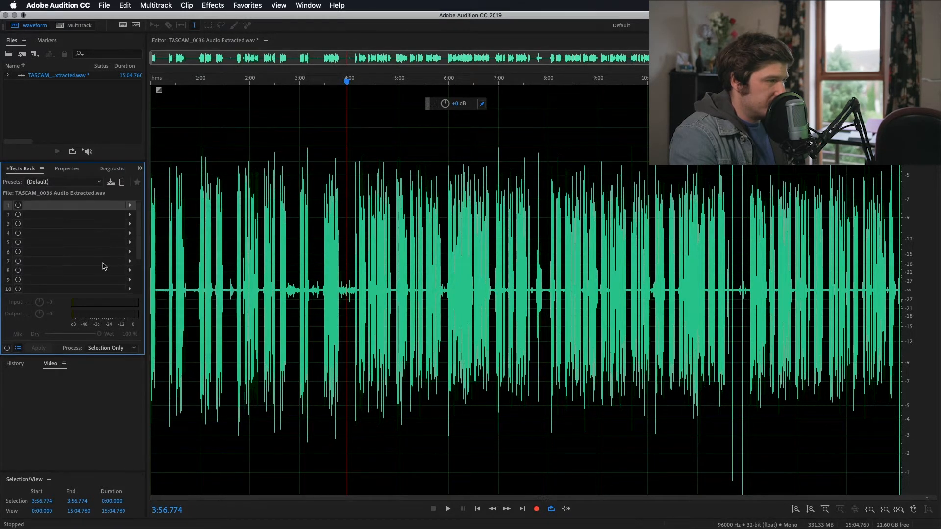
{"action": "left_click", "coordinate": [130, 205]}
{"action": "mouse_move", "coordinate": [216, 315]}
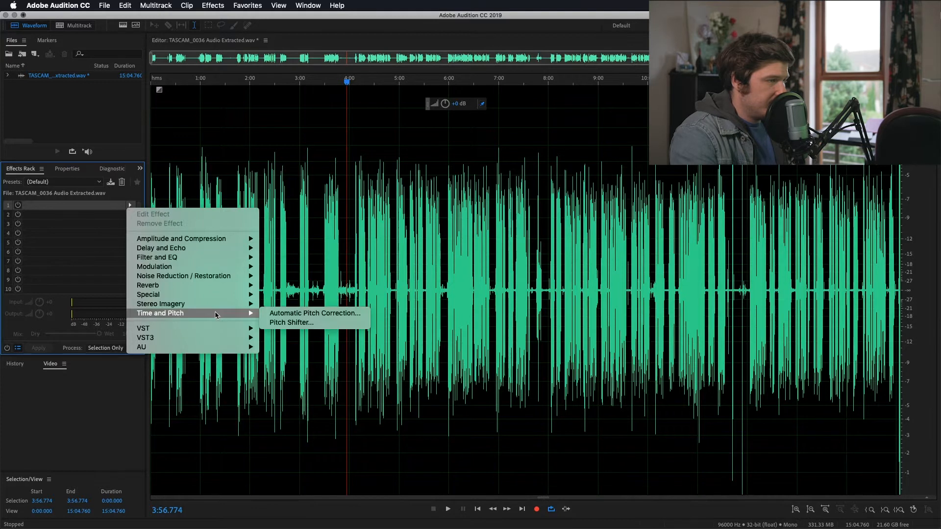
{"action": "left_click", "coordinate": [220, 5]}
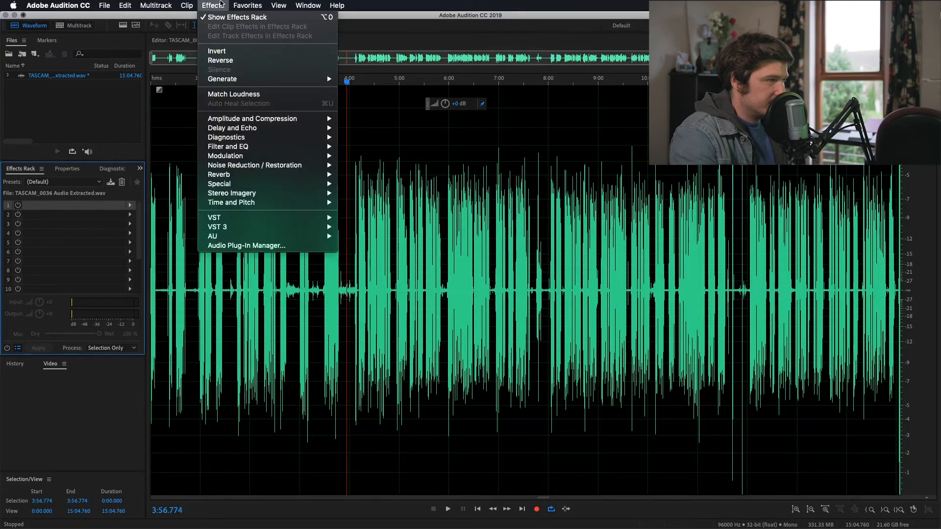
{"action": "left_click", "coordinate": [132, 206]}
{"action": "left_click", "coordinate": [130, 205]}
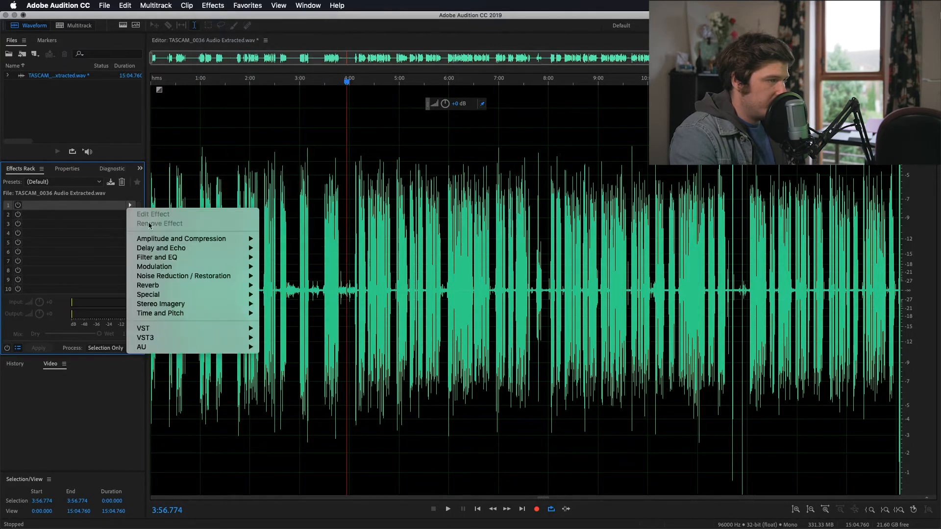
{"action": "left_click", "coordinate": [221, 5]}
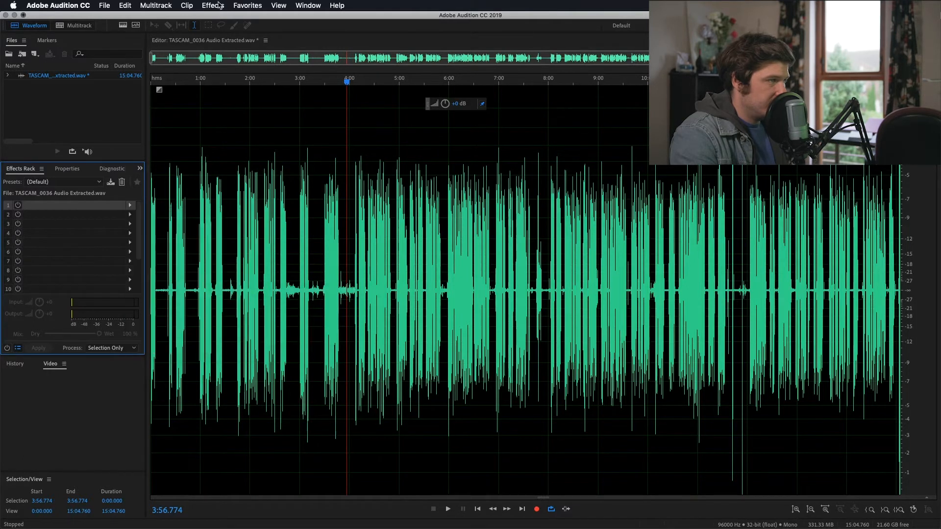
{"action": "left_click", "coordinate": [221, 5]}
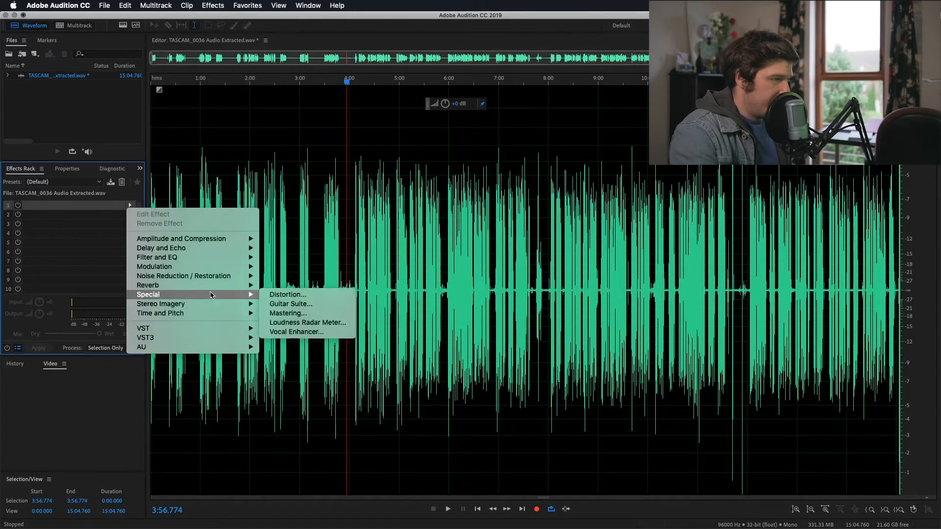
Step: Add the DeNoise effect to the first rack slot and close its settings
{"action": "mouse_move", "coordinate": [213, 277]}
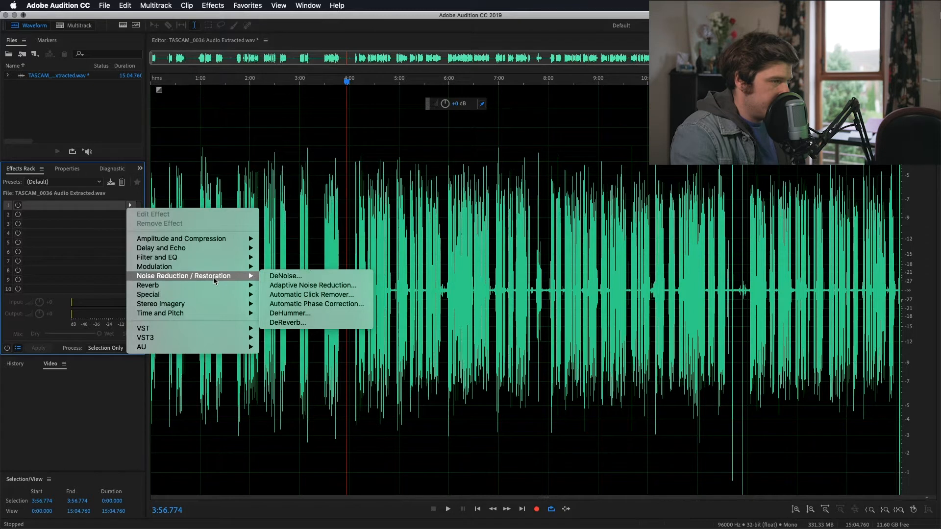
{"action": "left_click", "coordinate": [266, 277]}
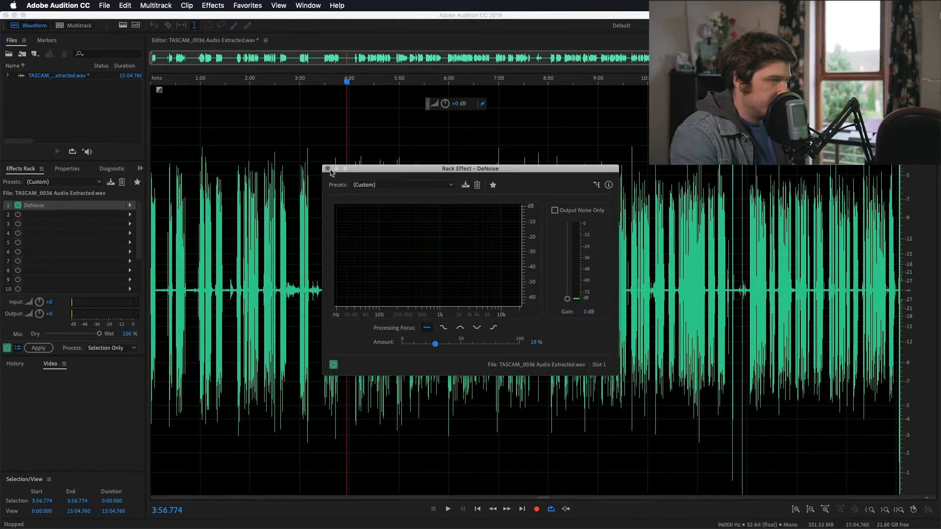
{"action": "left_click", "coordinate": [328, 168]}
Step: Add a Chorus effect to the second rack slot and an Echo effect to the third slot
{"action": "left_click", "coordinate": [130, 215]}
{"action": "left_click", "coordinate": [151, 276]}
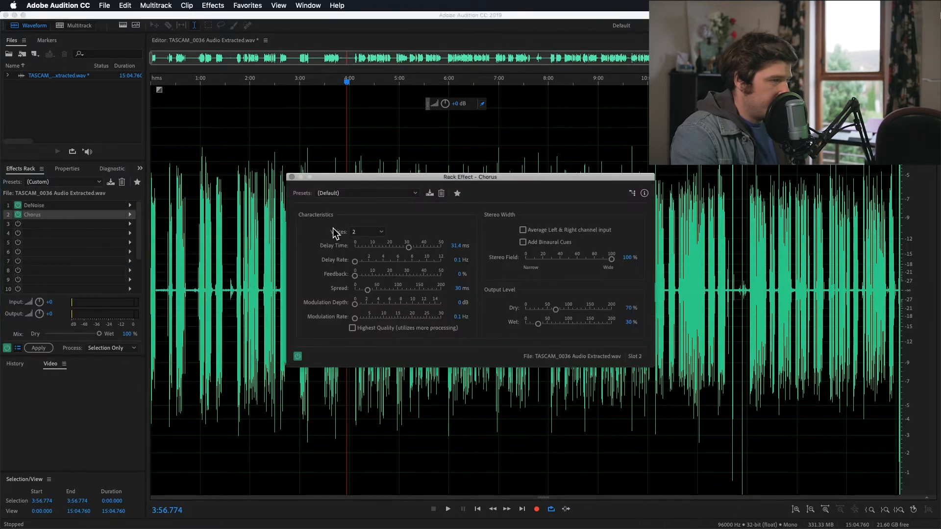
{"action": "left_click", "coordinate": [292, 177]}
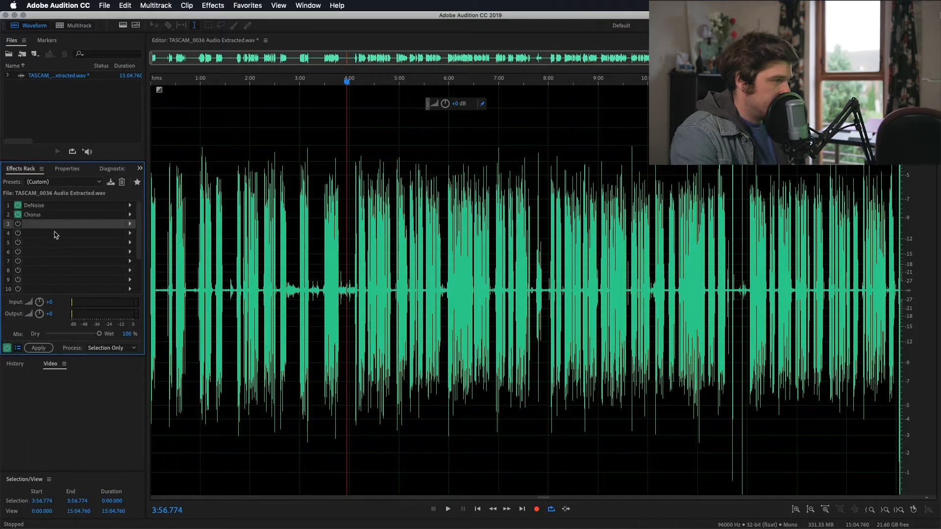
{"action": "left_click", "coordinate": [130, 224]}
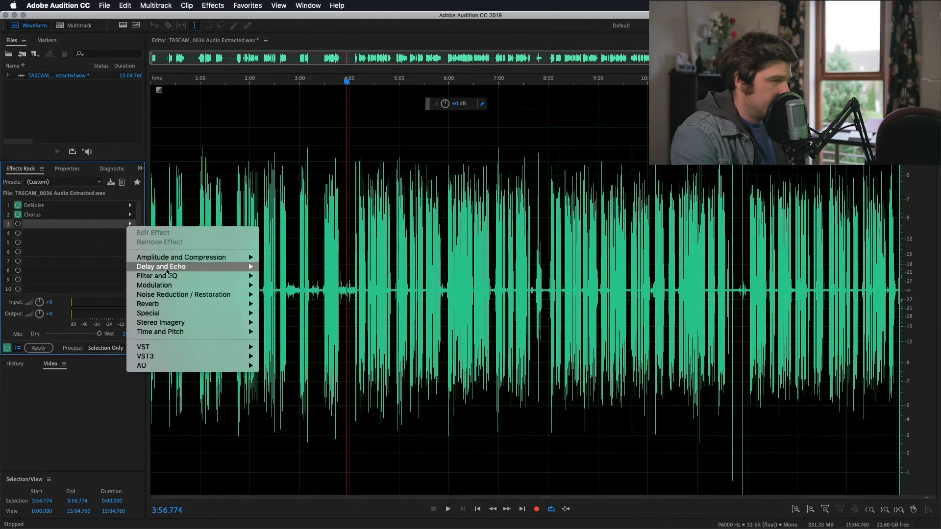
{"action": "left_click", "coordinate": [280, 285]}
Step: Toggle the DeNoise, Chorus and Echo effects in the rack off and back on
{"action": "left_click", "coordinate": [18, 205]}
{"action": "left_click", "coordinate": [18, 215]}
{"action": "left_click", "coordinate": [18, 224]}
{"action": "left_click", "coordinate": [19, 224]}
{"action": "left_click", "coordinate": [18, 215]}
{"action": "left_click", "coordinate": [17, 205]}
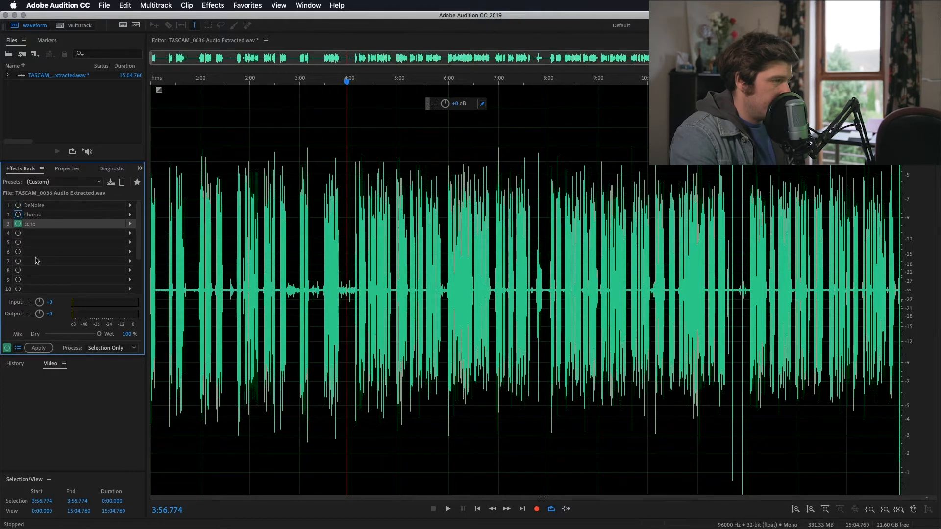
{"action": "left_click", "coordinate": [17, 214]}
{"action": "left_click", "coordinate": [18, 204]}
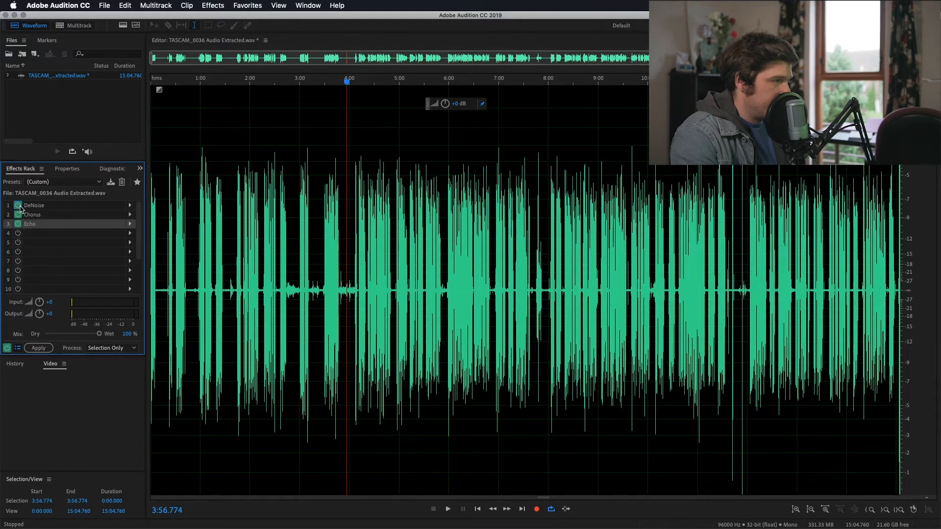
{"action": "left_click", "coordinate": [52, 205]}
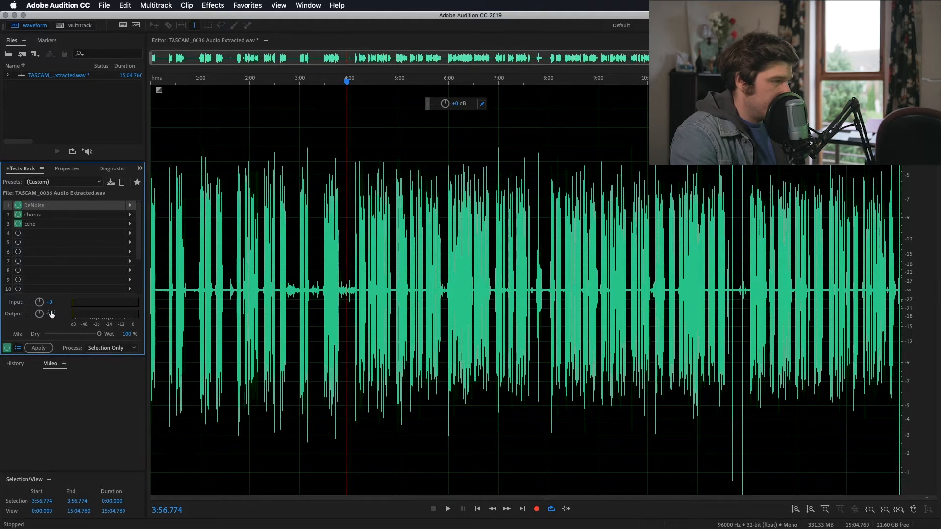
Step: Create the multitrack session Untitled Session 1 at 44100 Hz, 32-bit float with a stereo master, and look through its tracks
{"action": "left_click", "coordinate": [76, 25]}
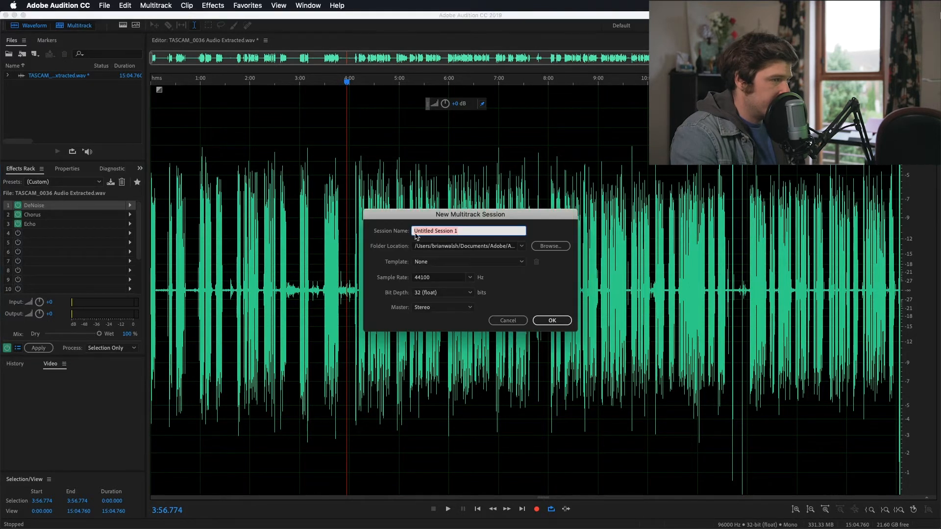
{"action": "key", "text": "Return"}
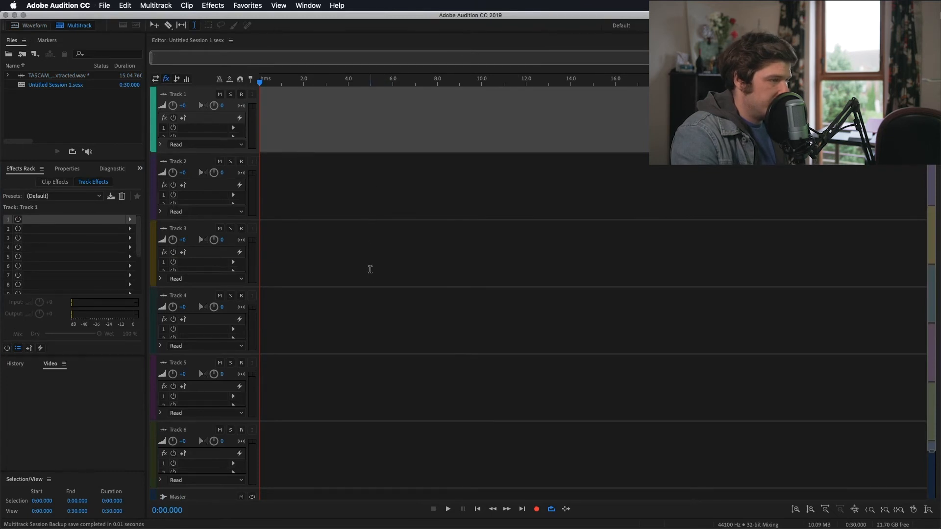
{"action": "scroll", "coordinate": [370, 270], "scroll_direction": "down", "scroll_amount": 3}
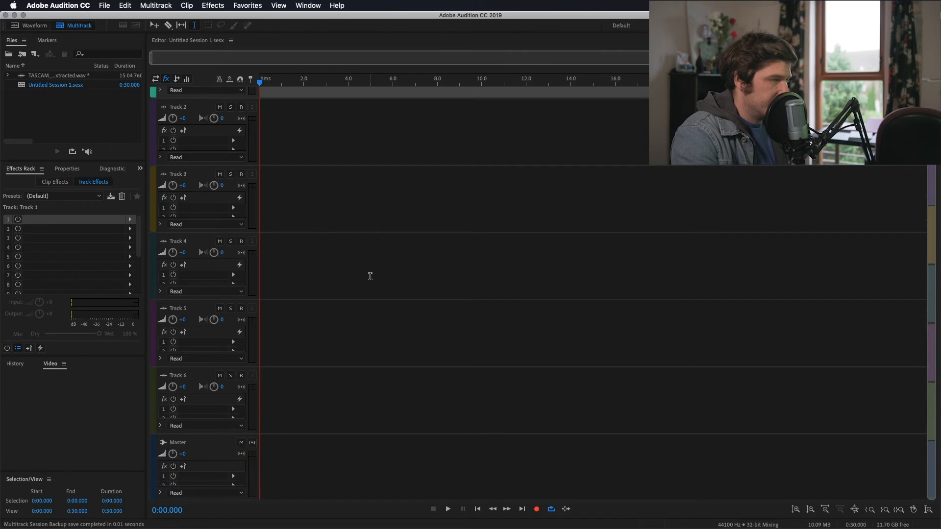
Step: Enlarge the session's tracks to show all 15 effect slots and examine the effects racks of the individual tracks
{"action": "scroll", "coordinate": [370, 277], "scroll_direction": "up", "scroll_amount": 3}
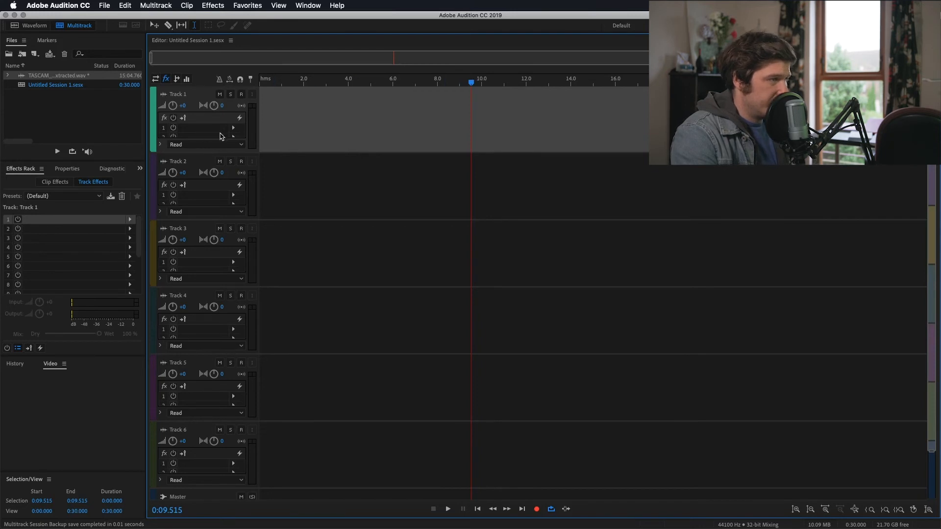
{"action": "scroll", "coordinate": [221, 136], "scroll_direction": "up", "scroll_amount": 5}
{"action": "scroll", "coordinate": [244, 135], "scroll_direction": "down", "scroll_amount": 5}
{"action": "scroll", "coordinate": [244, 155], "scroll_direction": "up", "scroll_amount": 1}
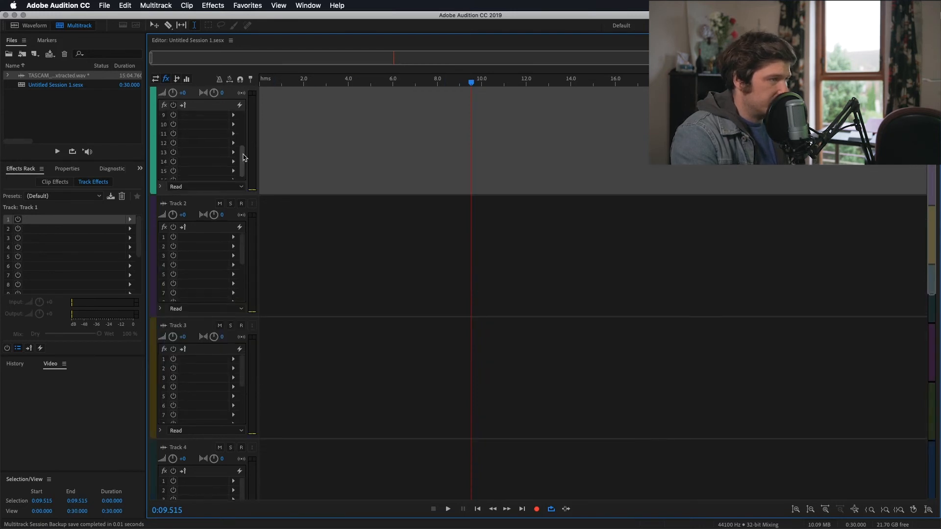
{"action": "scroll", "coordinate": [244, 152], "scroll_direction": "up", "scroll_amount": 4}
{"action": "left_click", "coordinate": [229, 115]}
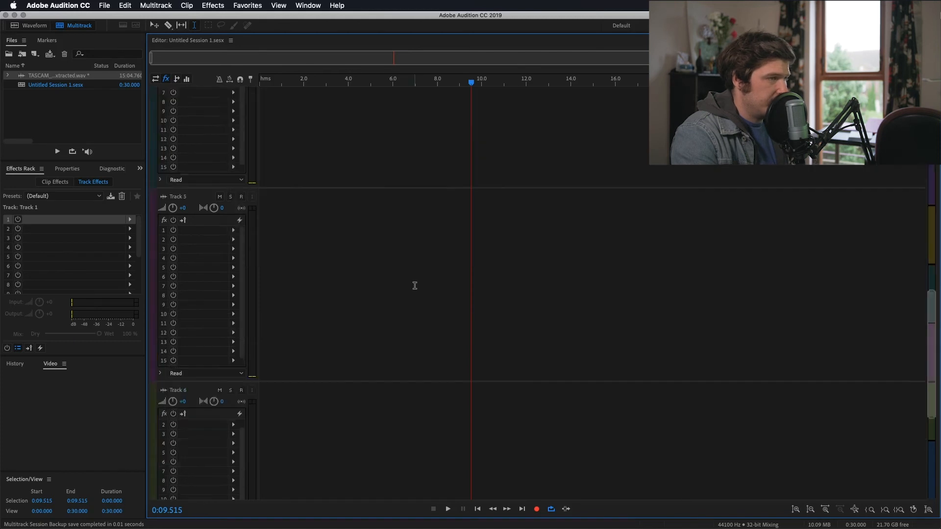
{"action": "scroll", "coordinate": [414, 286], "scroll_direction": "up", "scroll_amount": 10}
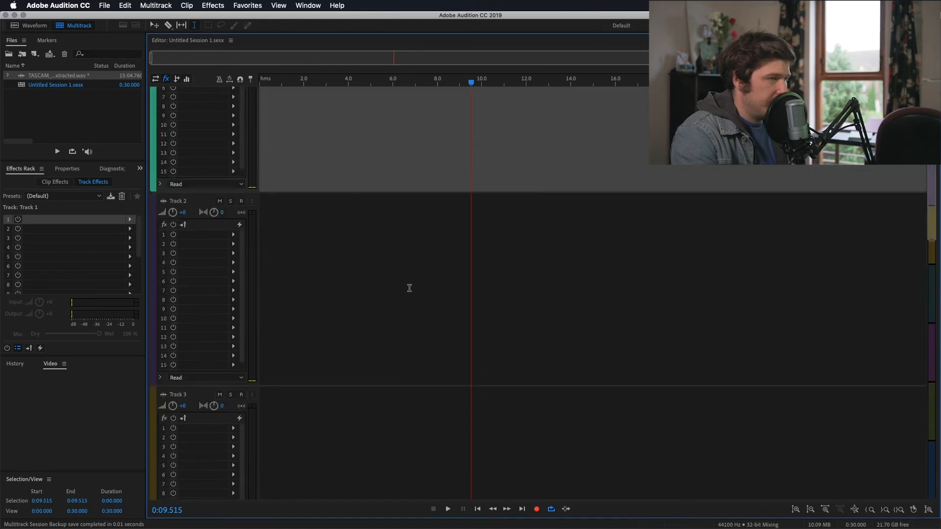
{"action": "scroll", "coordinate": [410, 288], "scroll_direction": "up", "scroll_amount": 3}
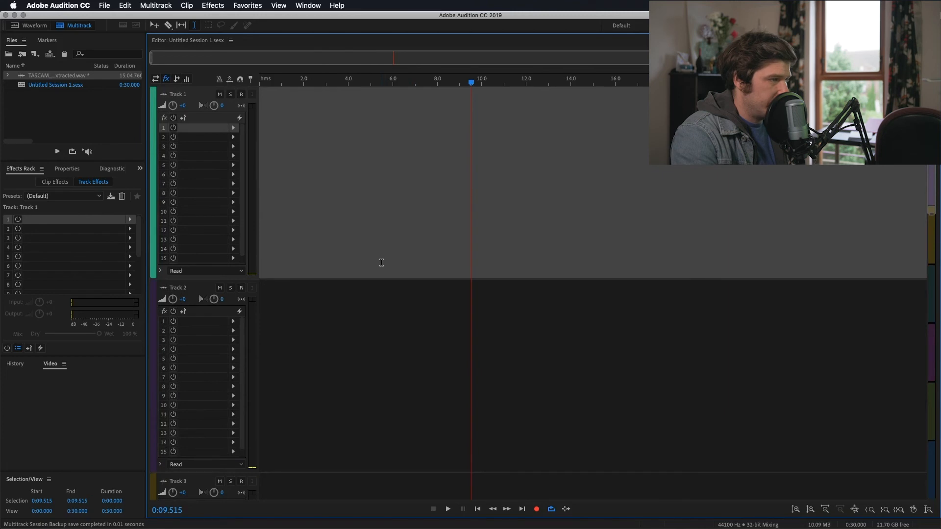
Step: Return to the TASCAM_0036 Audio Extracted.wav waveform and save the audio file
{"action": "key", "text": "8"}
{"action": "left_click", "coordinate": [104, 5]}
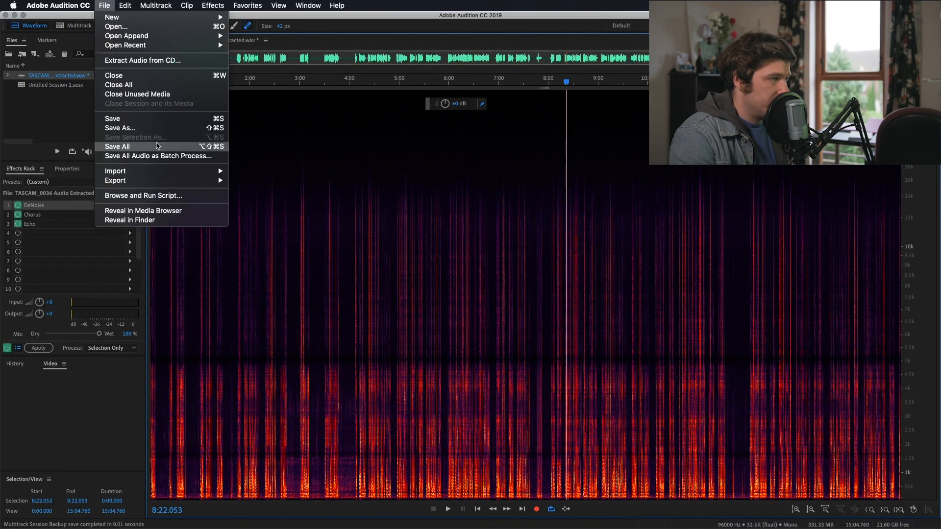
{"action": "left_click", "coordinate": [145, 124]}
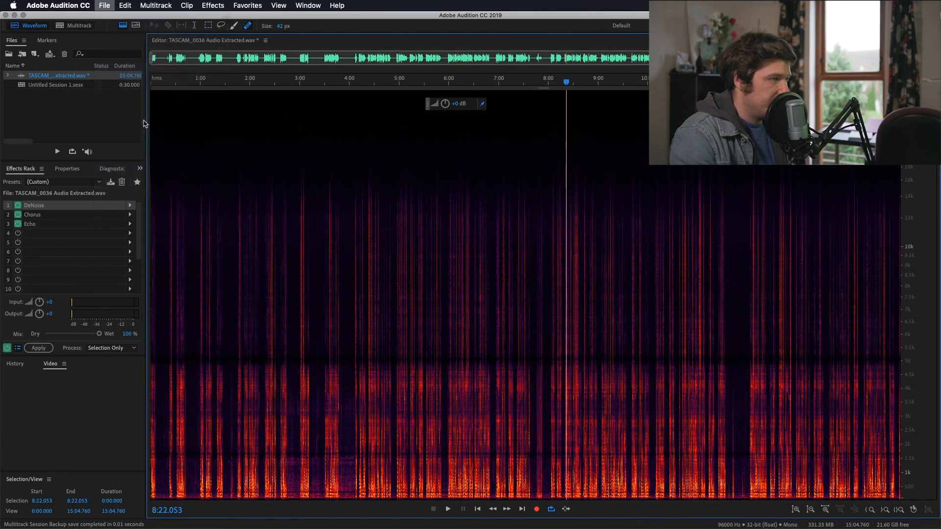
{"action": "left_click", "coordinate": [564, 296]}
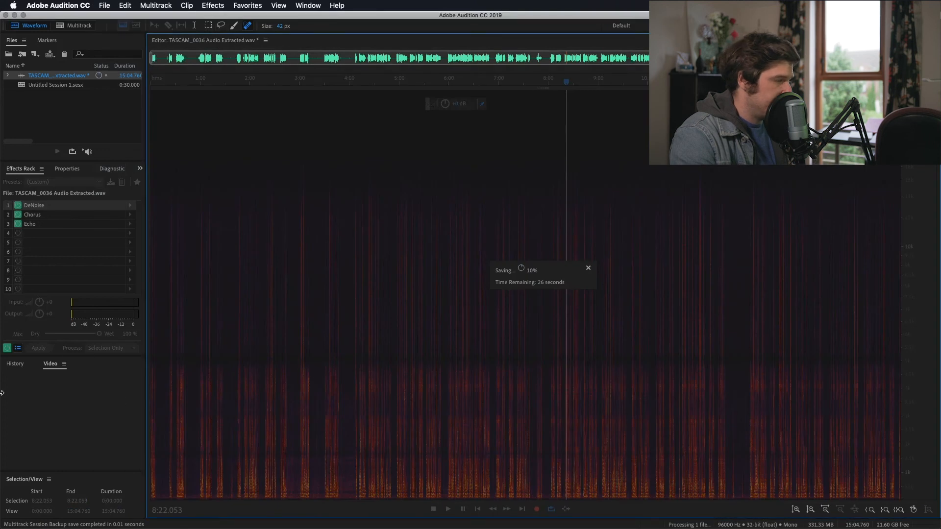